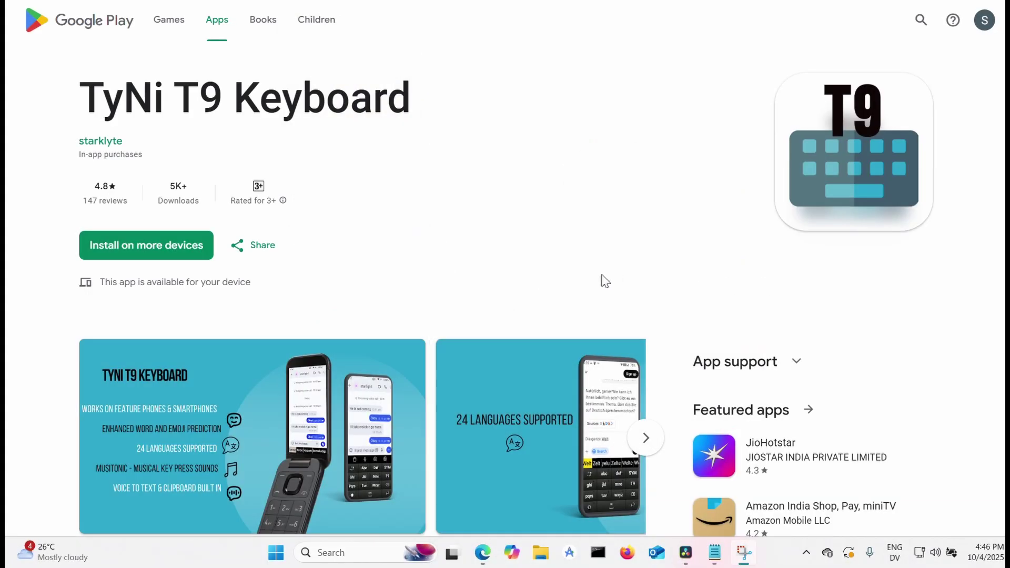
# Step: View the first two TyNi T9 Keyboard screenshots enlarged in the Google Play listing
pyautogui.click(283, 440)
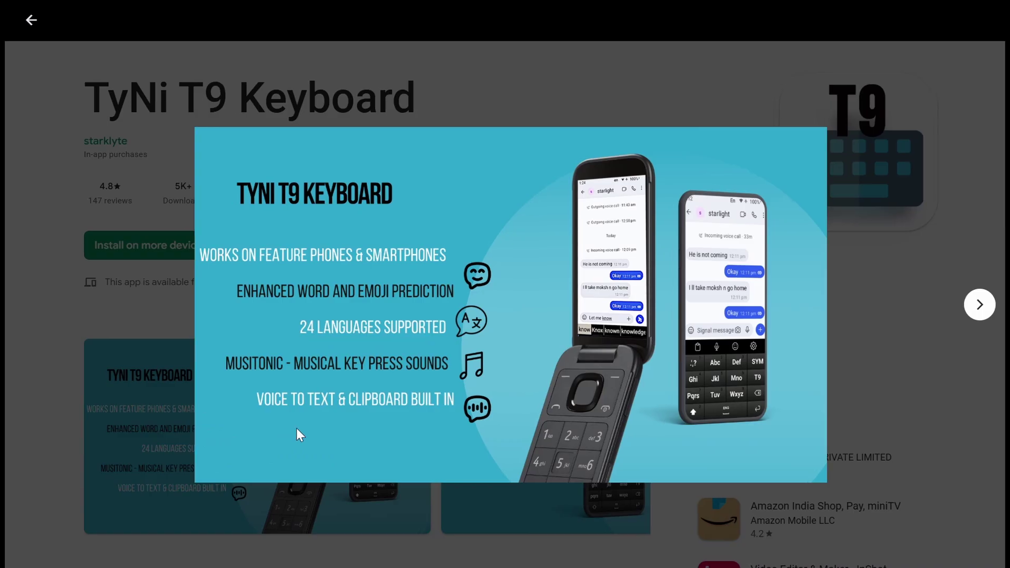
pyautogui.click(981, 305)
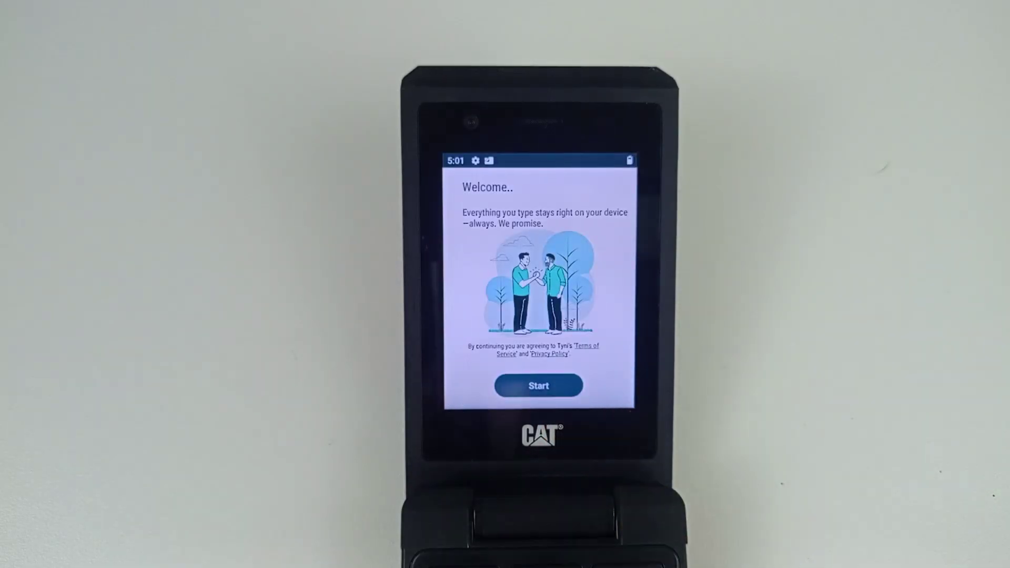
# Step: Enable Tyni T9 Keyboard in system settings, accept the warnings, and select it as the input method
pyautogui.click(534, 385)
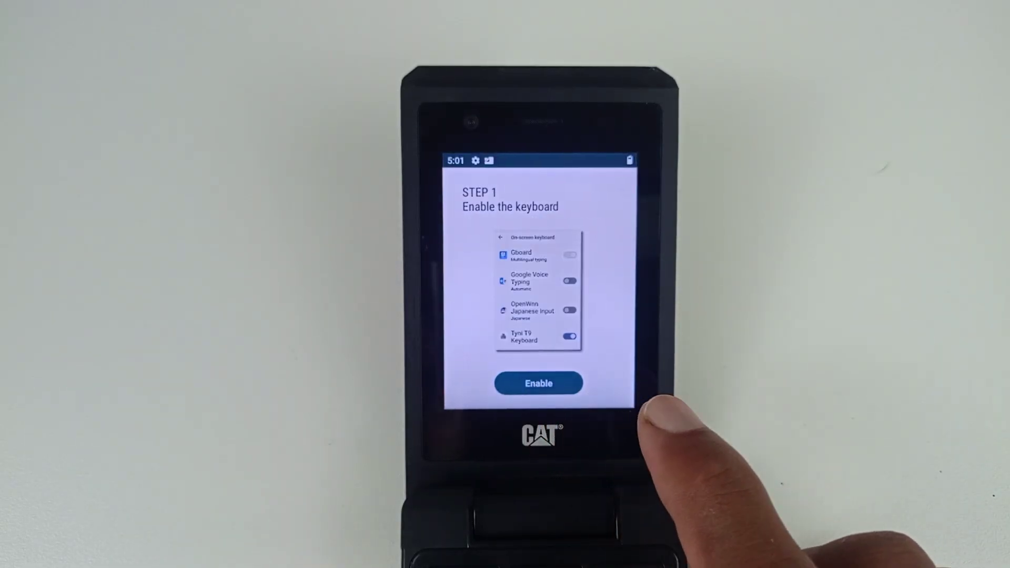
pyautogui.click(533, 385)
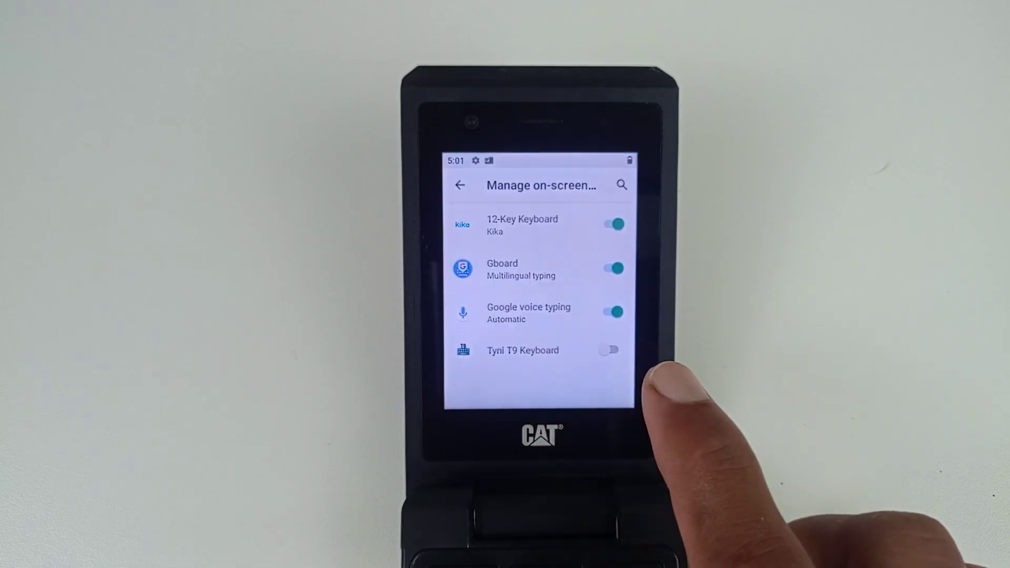
pyautogui.click(616, 351)
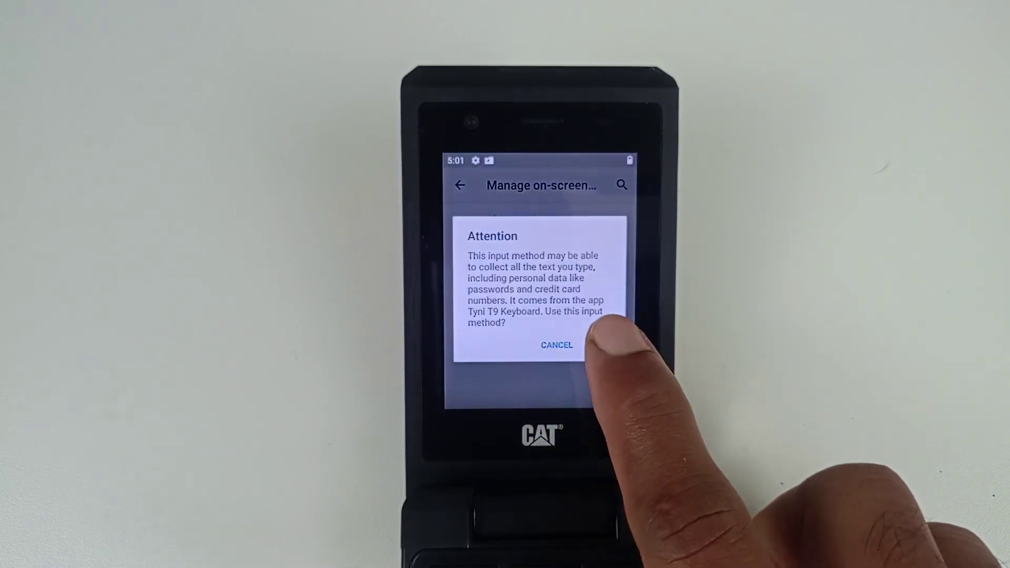
pyautogui.click(602, 344)
pyautogui.click(601, 318)
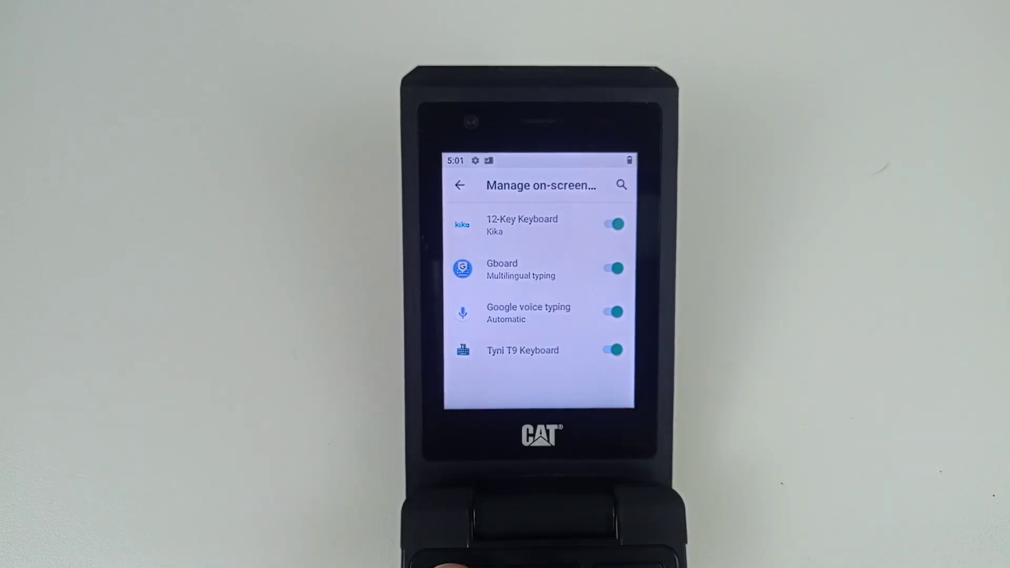
pyautogui.click(553, 374)
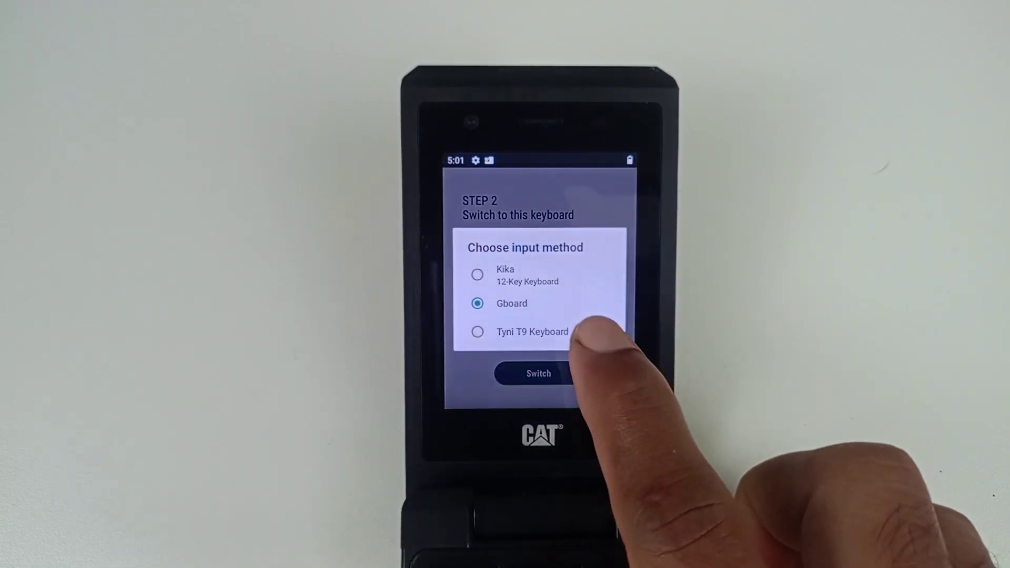
pyautogui.click(600, 332)
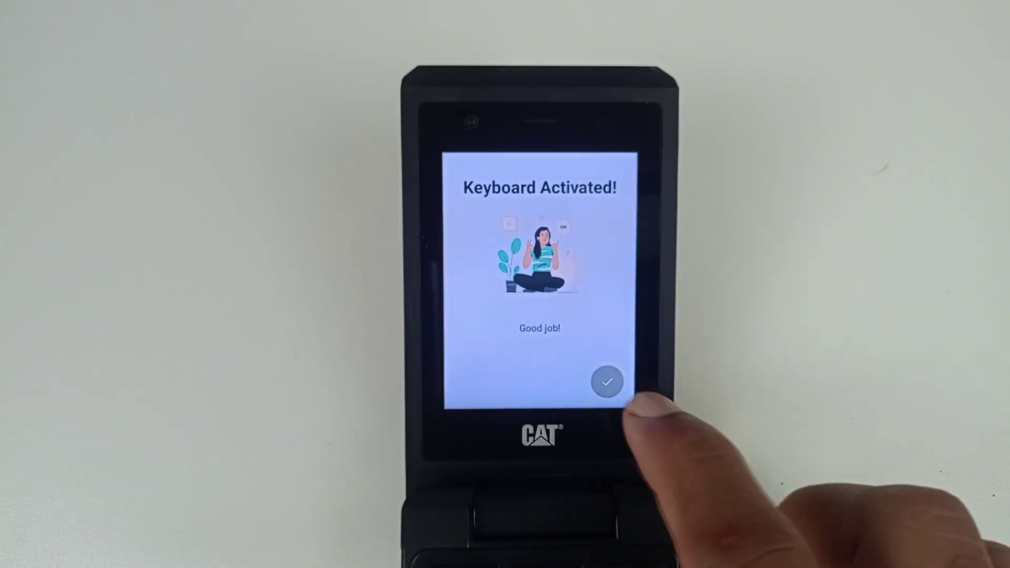
pyautogui.click(612, 379)
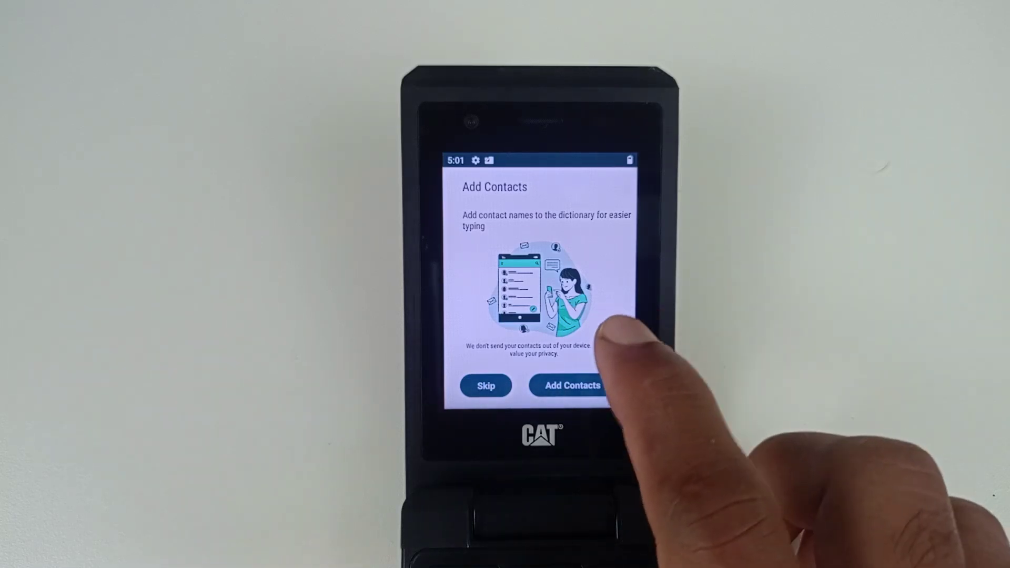
# Step: Add contact names to the dictionary, start the free premium trial, and dismiss the suggestion
pyautogui.click(588, 385)
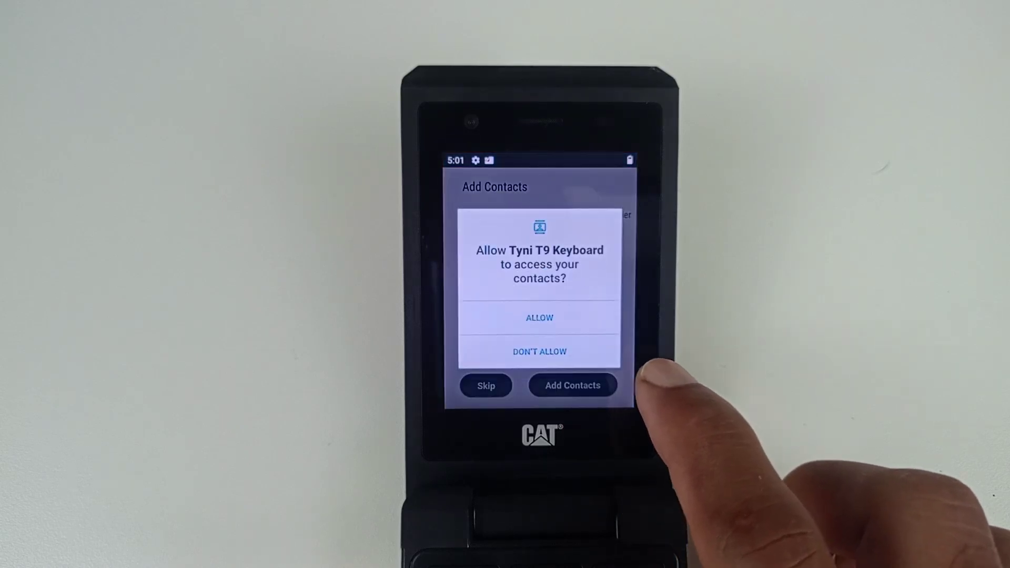
pyautogui.click(565, 339)
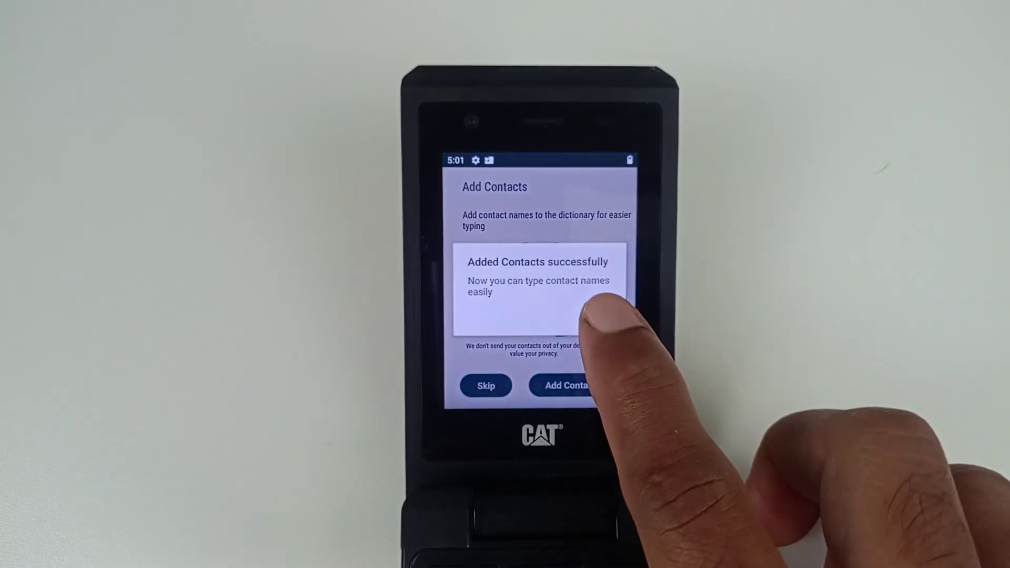
pyautogui.click(599, 318)
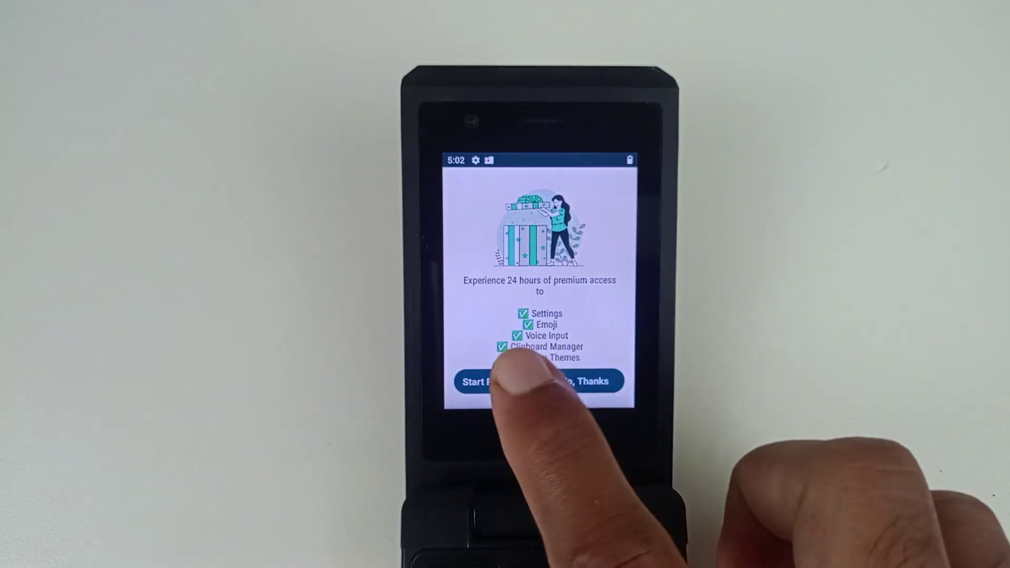
pyautogui.click(494, 381)
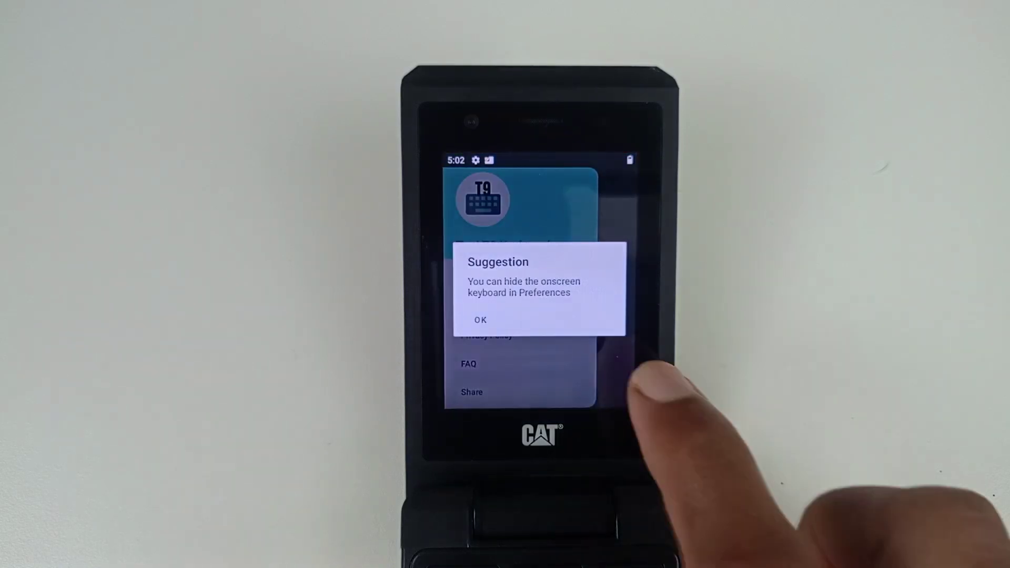
pyautogui.click(481, 320)
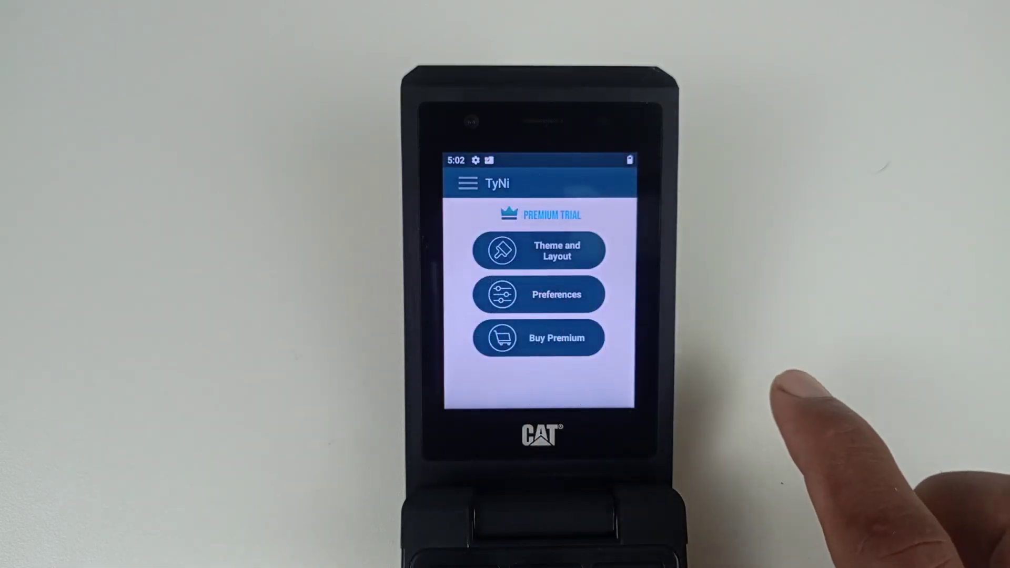
pyautogui.click(468, 184)
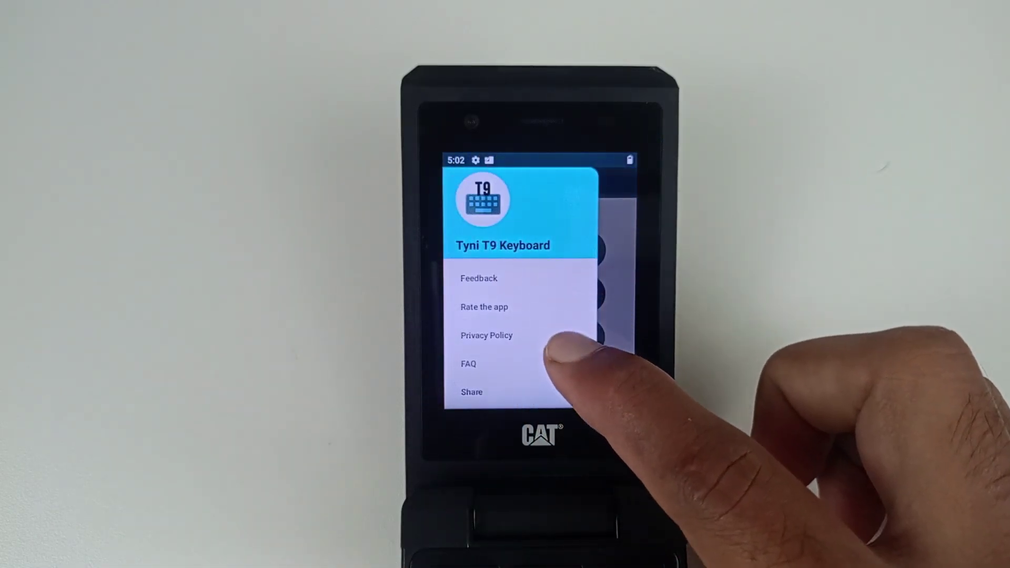
pyautogui.scroll(-2, 556, 377)
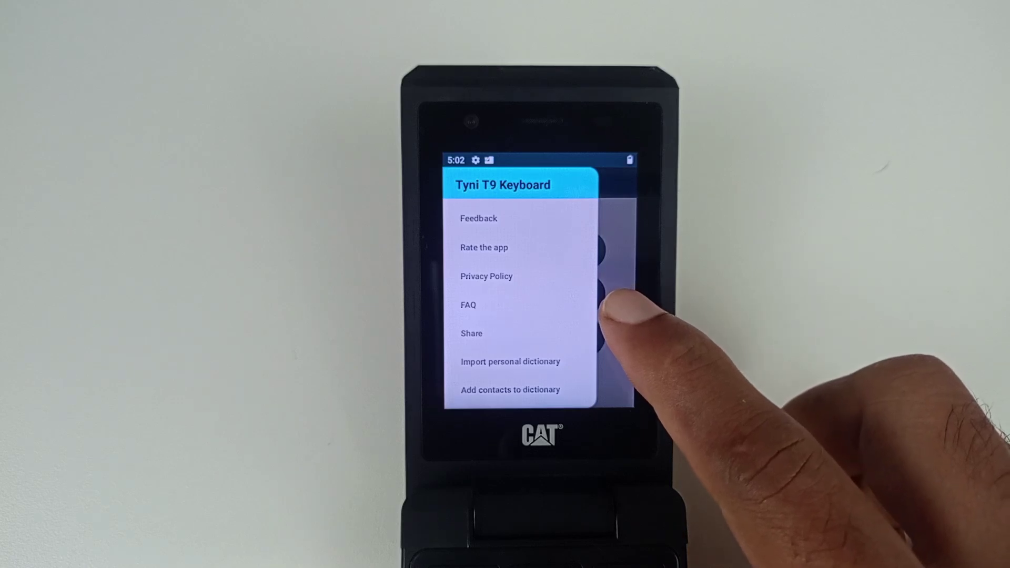
pyautogui.click(614, 315)
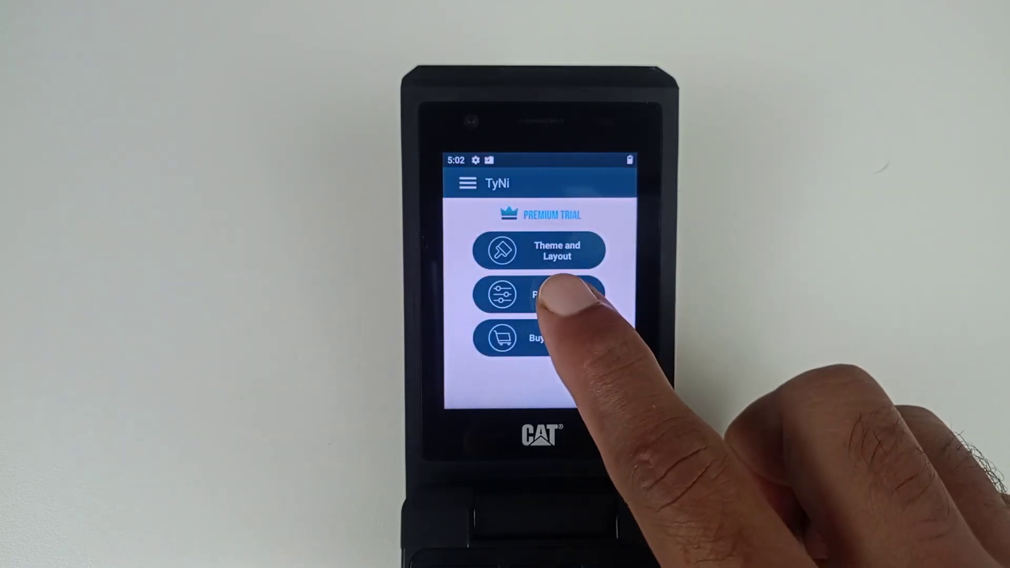
pyautogui.click(568, 294)
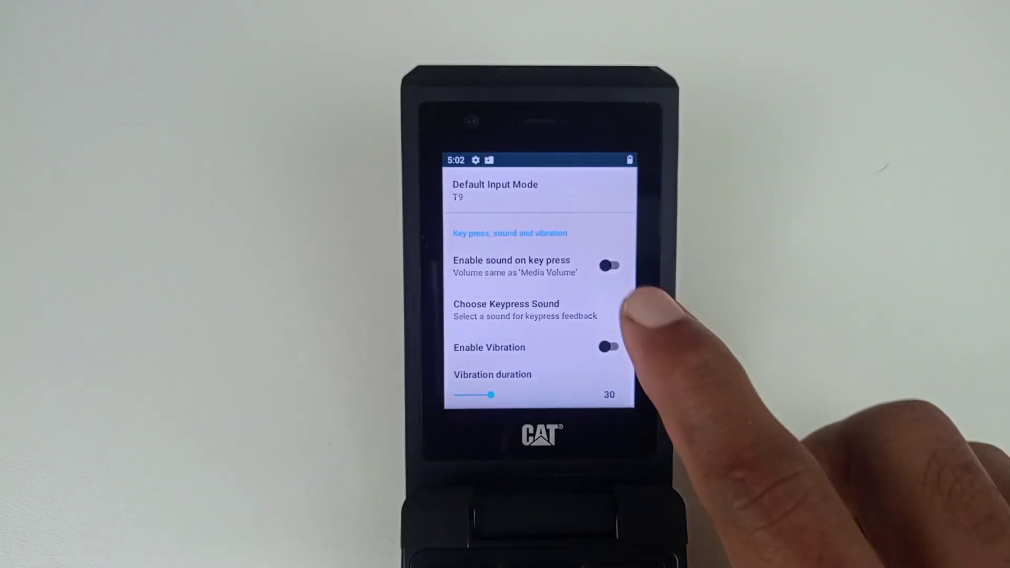
# Step: Turn on key-press sound with Taptap kept as the sound, and enable vibration
pyautogui.click(612, 266)
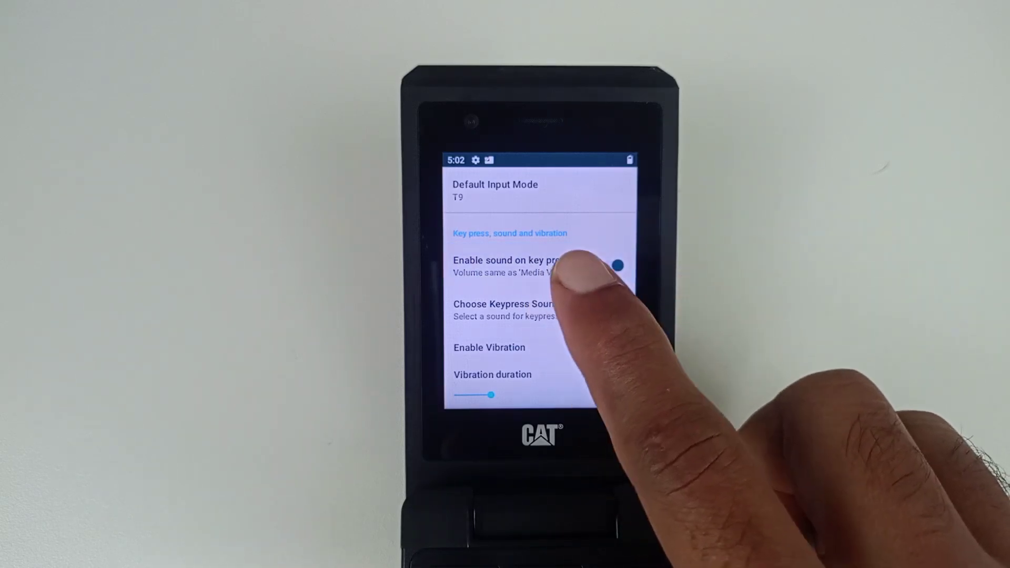
pyautogui.click(544, 307)
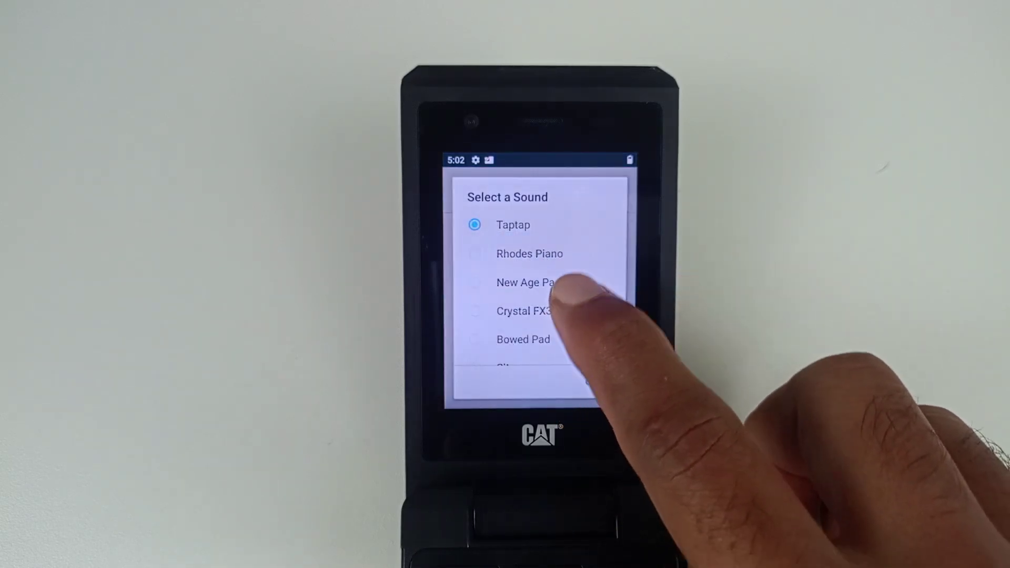
pyautogui.moveTo(581, 285)
pyautogui.mouseDown()
pyautogui.moveTo(607, 244)
pyautogui.moveTo(600, 380)
pyautogui.mouseUp()
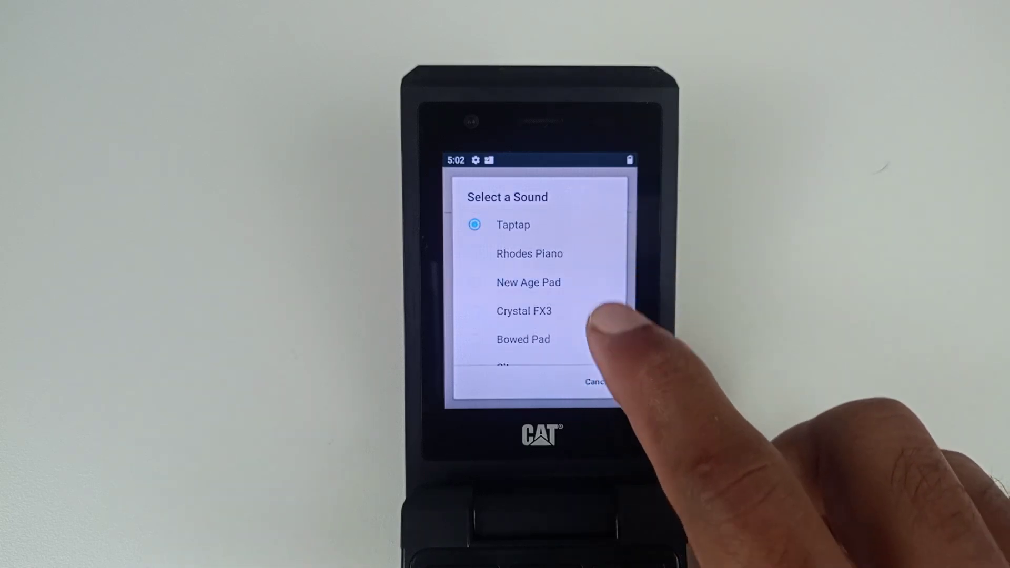
pyautogui.click(572, 224)
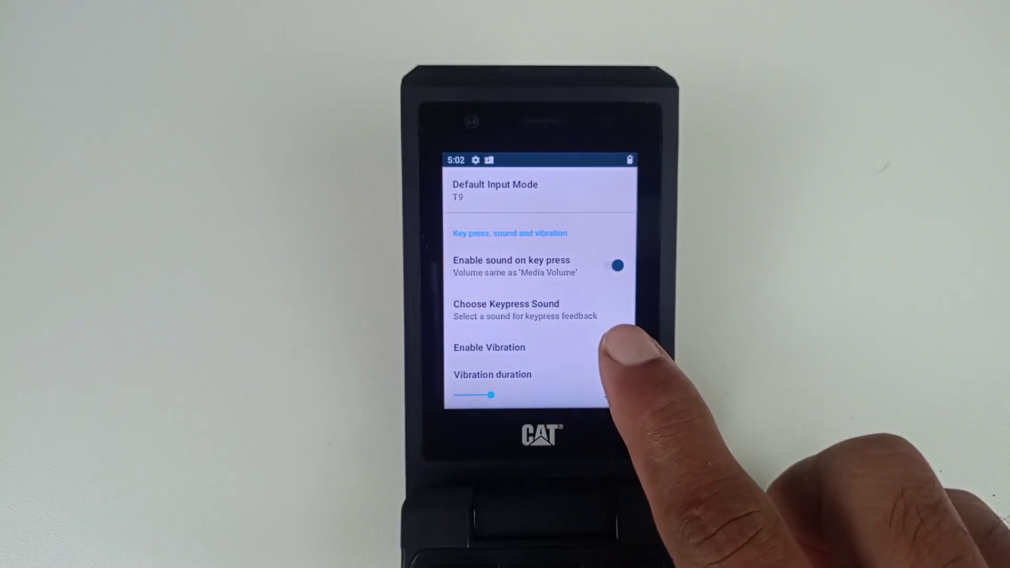
pyautogui.click(608, 347)
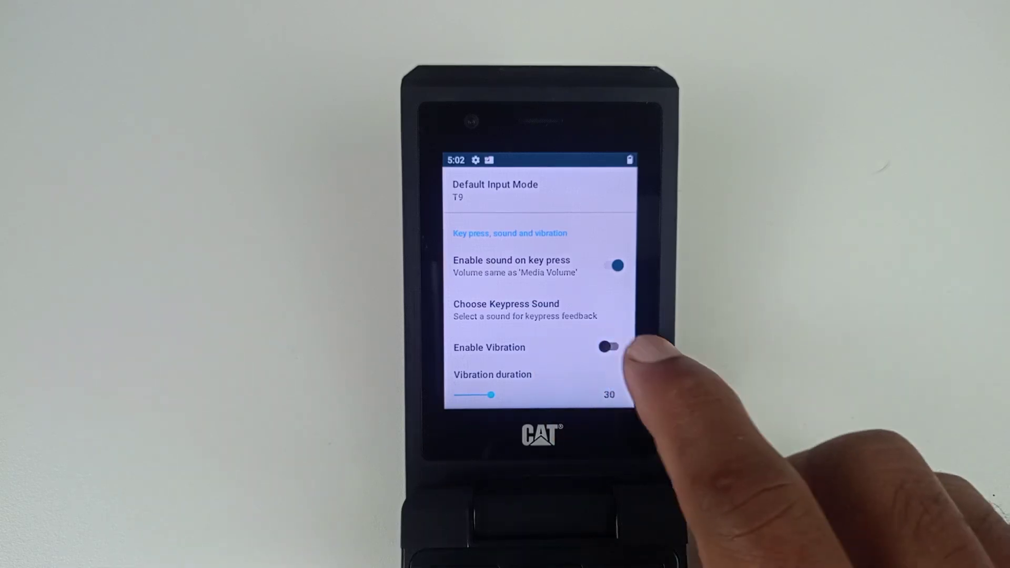
pyautogui.click(612, 347)
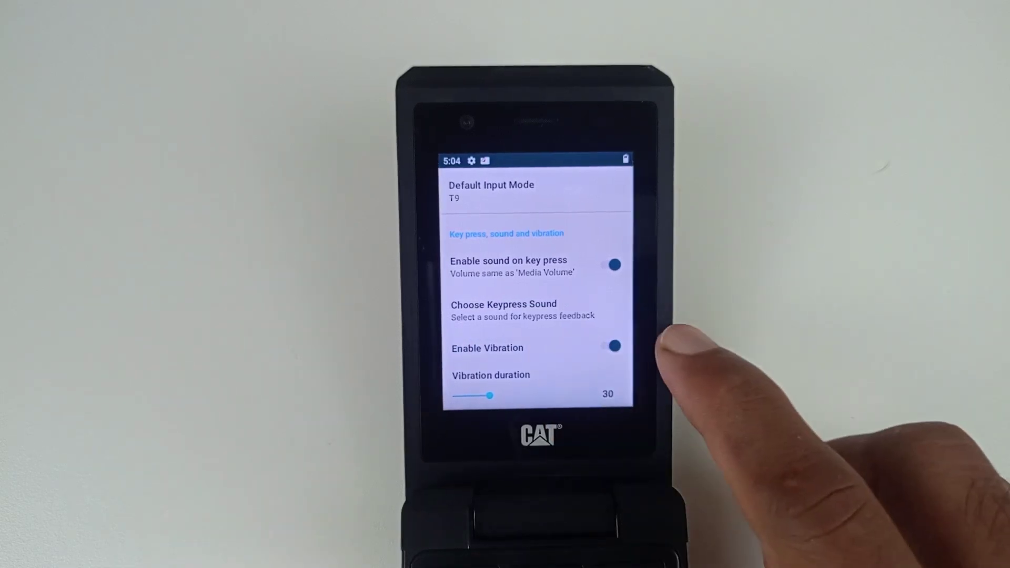
pyautogui.scroll(-3, 569, 359)
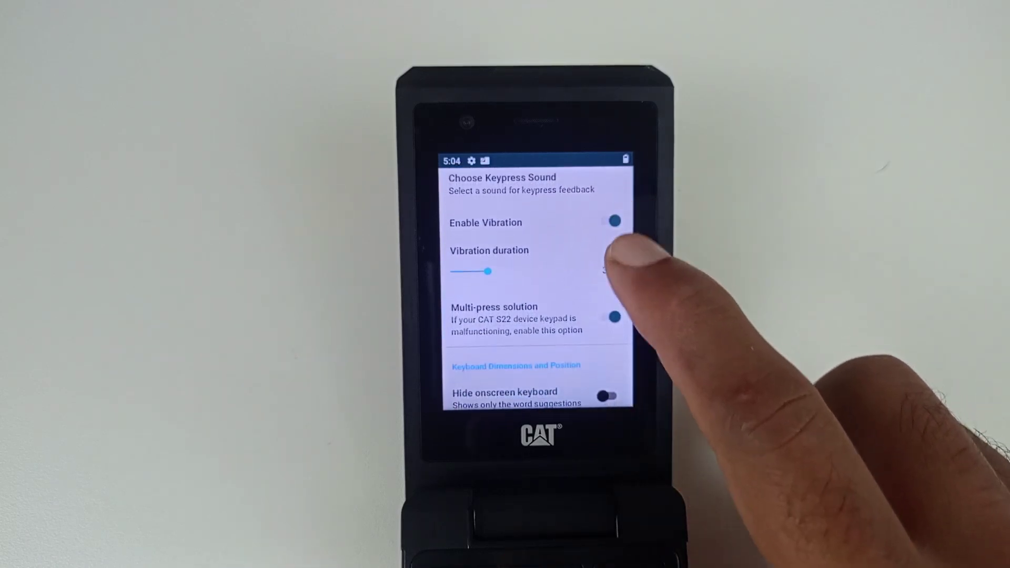
pyautogui.scroll(-3, 580, 332)
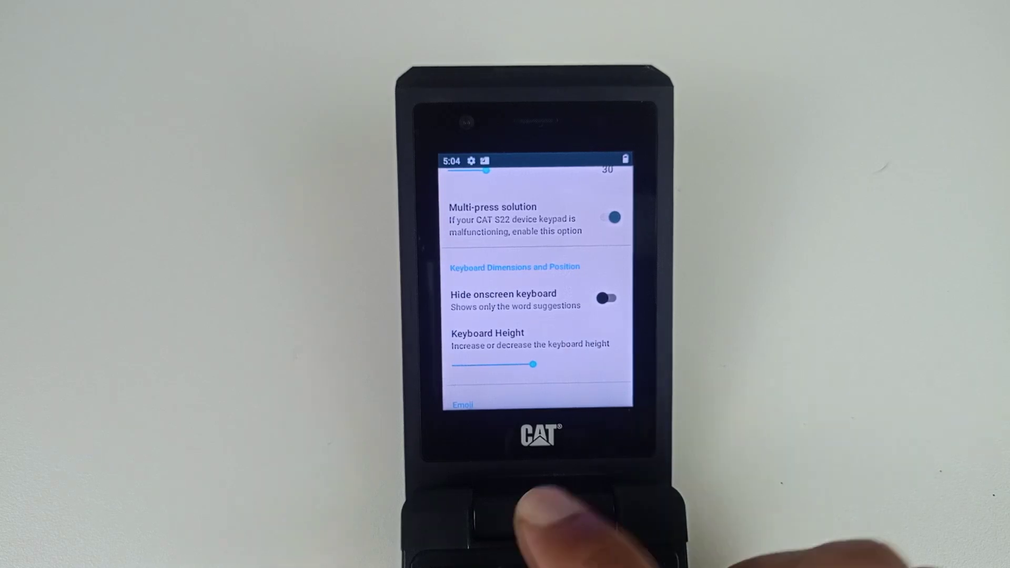
# Step: Turn on hiding the on-screen keyboard in the keyboard settings
pyautogui.press('Escape')
pyautogui.click(592, 365)
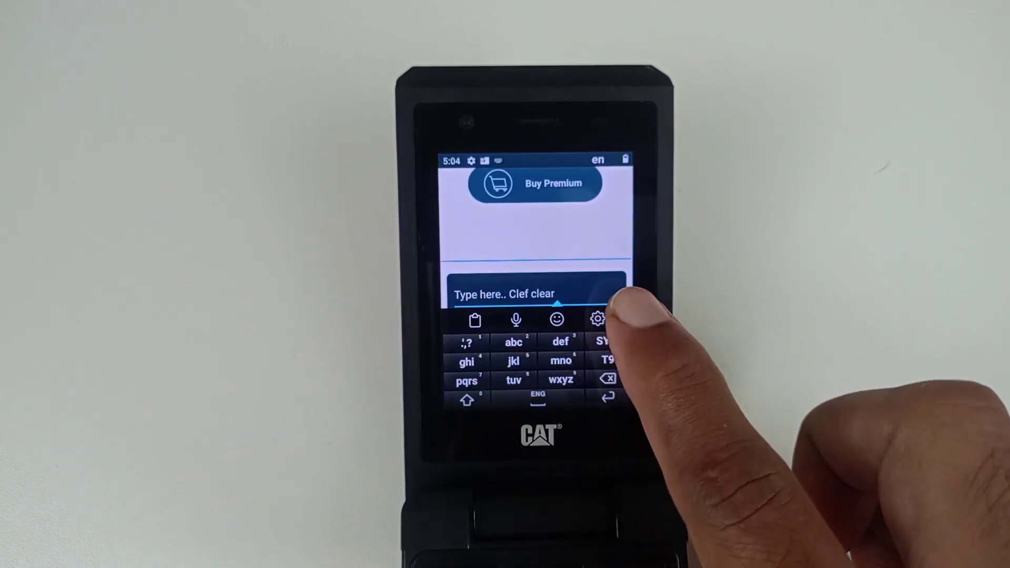
pyautogui.click(597, 318)
pyautogui.scroll(-3, 608, 317)
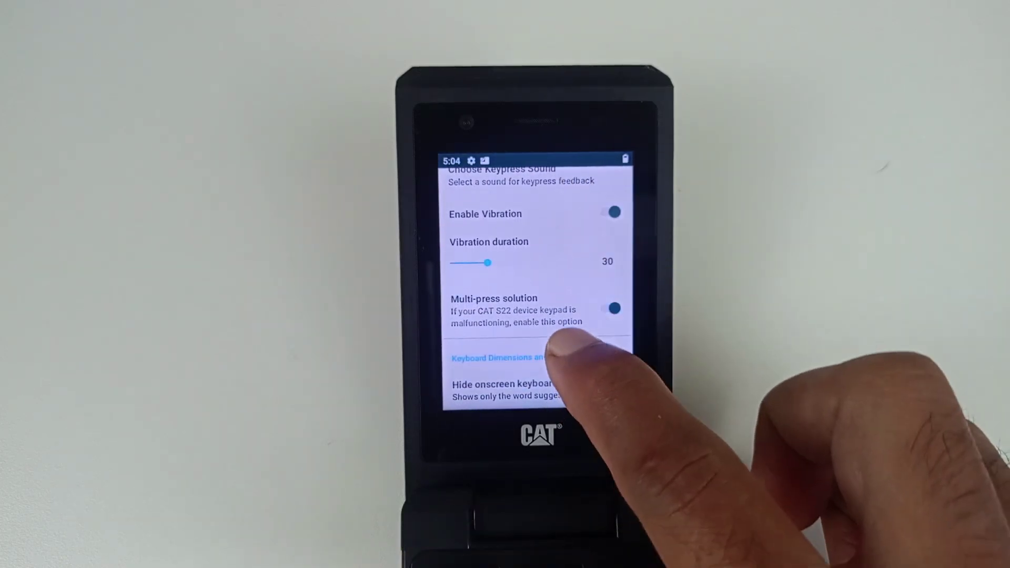
pyautogui.scroll(-3, 552, 345)
pyautogui.click(615, 280)
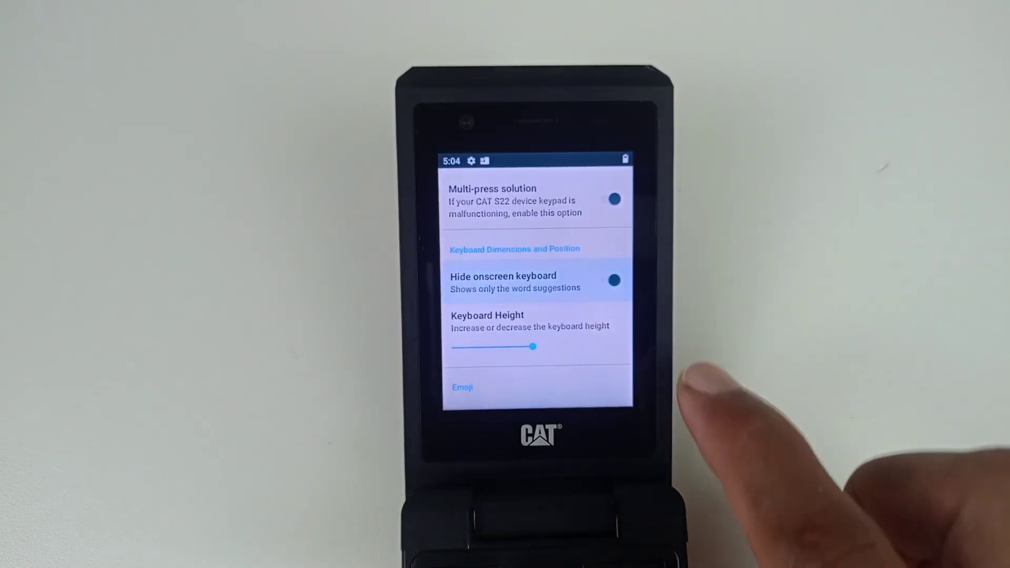
pyautogui.press('Escape')
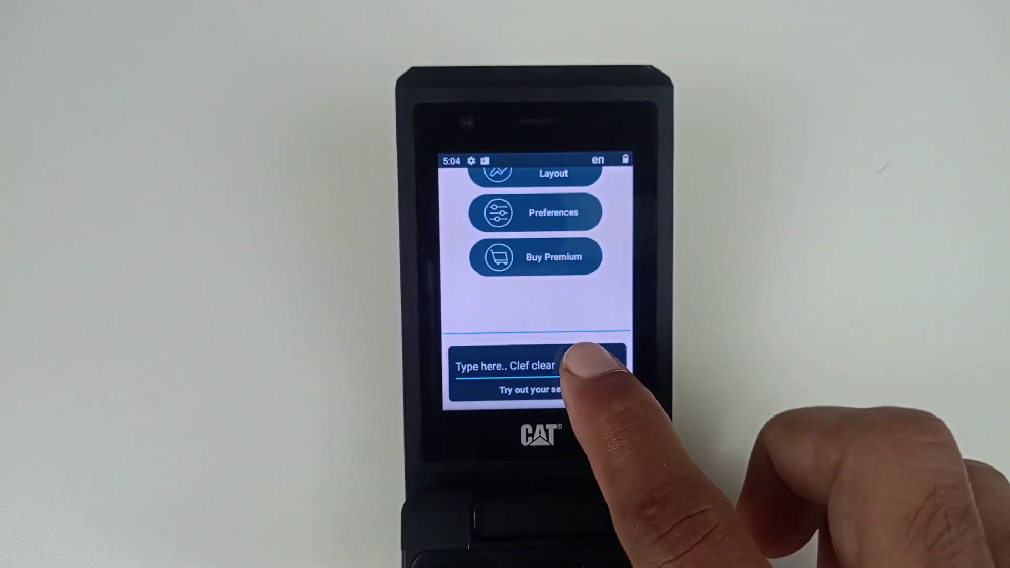
# Step: Test keypad typing in the try-out field, deleting the extra predicted words after 'Clef clear'
pyautogui.click(589, 359)
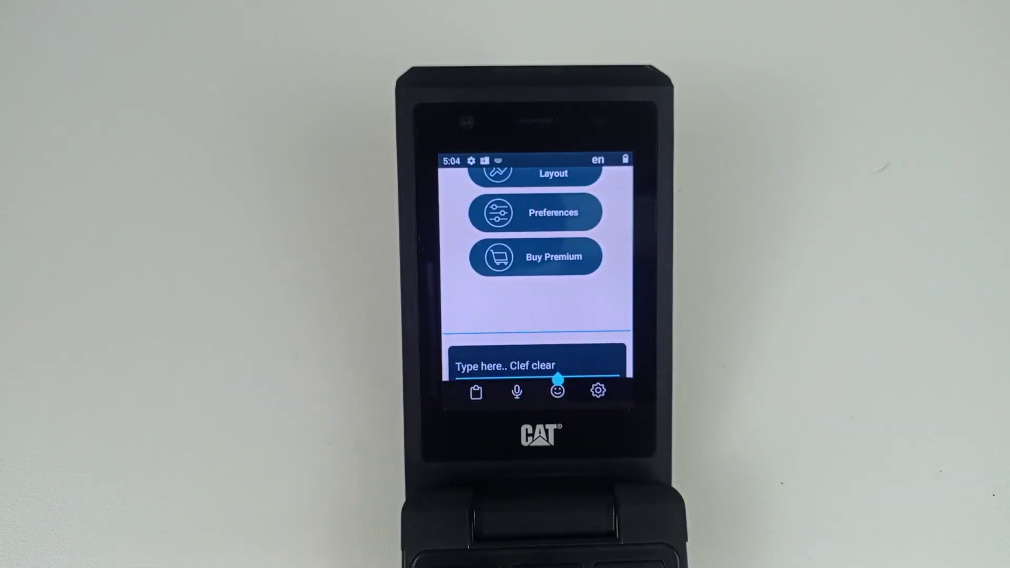
pyautogui.write('Ul')
pyautogui.press('3')
pyautogui.write('the')
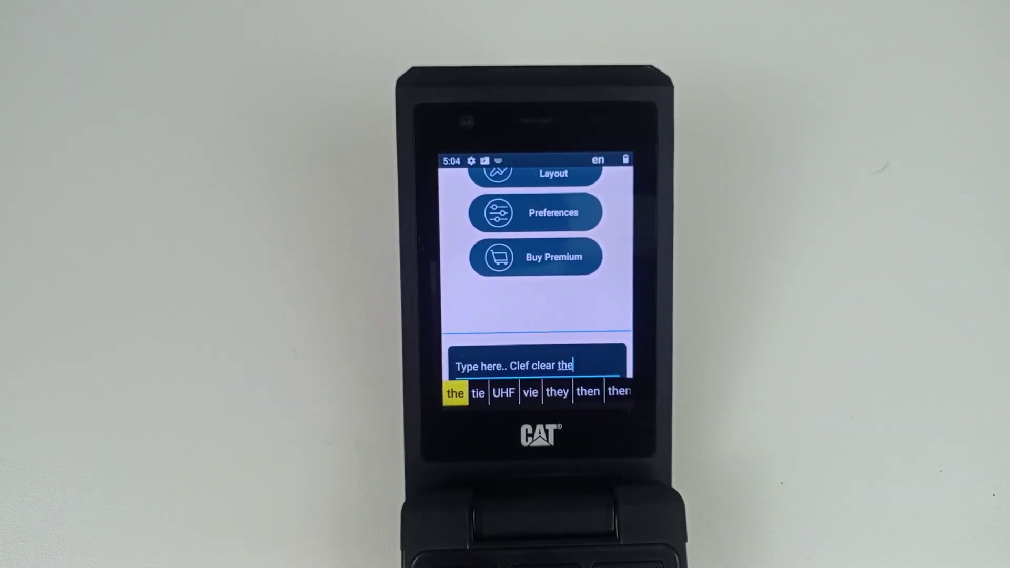
pyautogui.press('3')
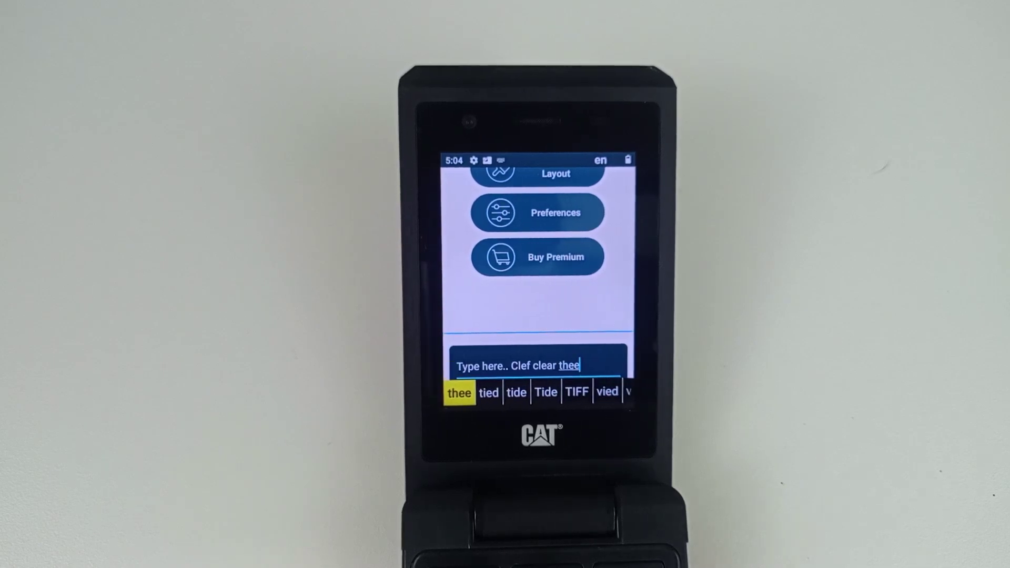
pyautogui.press('BackSpace')
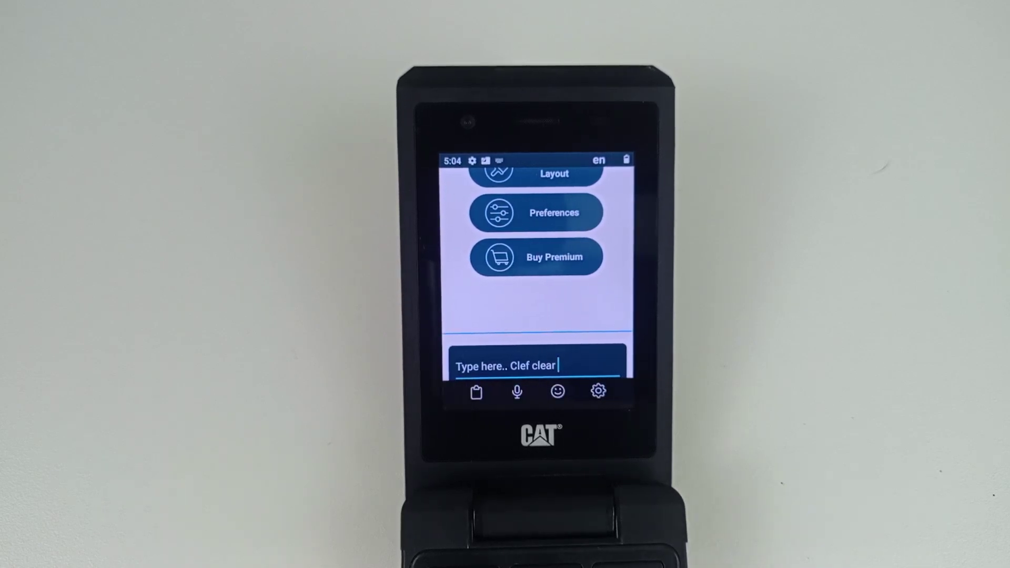
pyautogui.press('8')
pyautogui.press('4')
pyautogui.press('BackSpace')
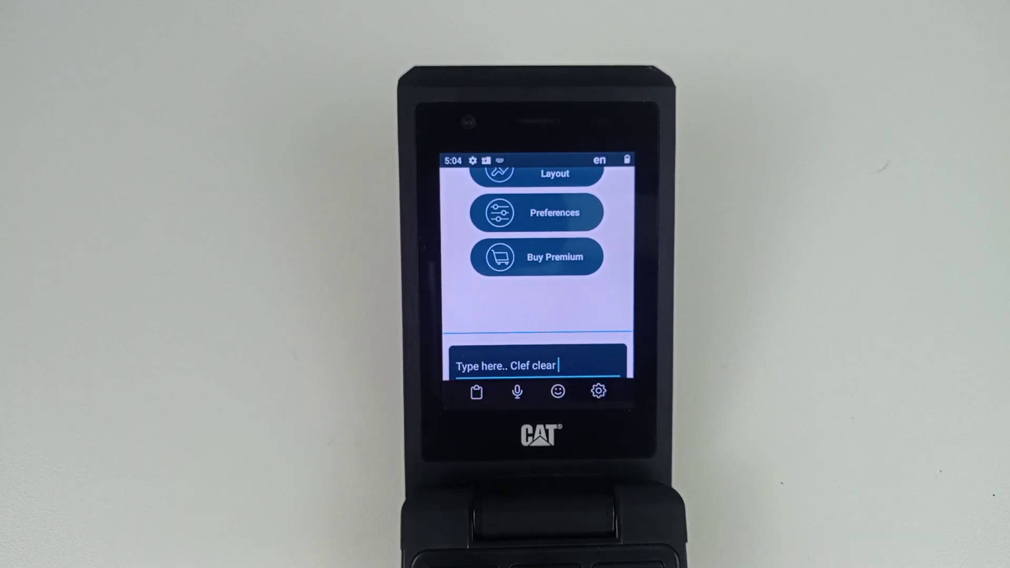
pyautogui.press('4')
pyautogui.press('4')
pyautogui.press('3')
pyautogui.press('3')
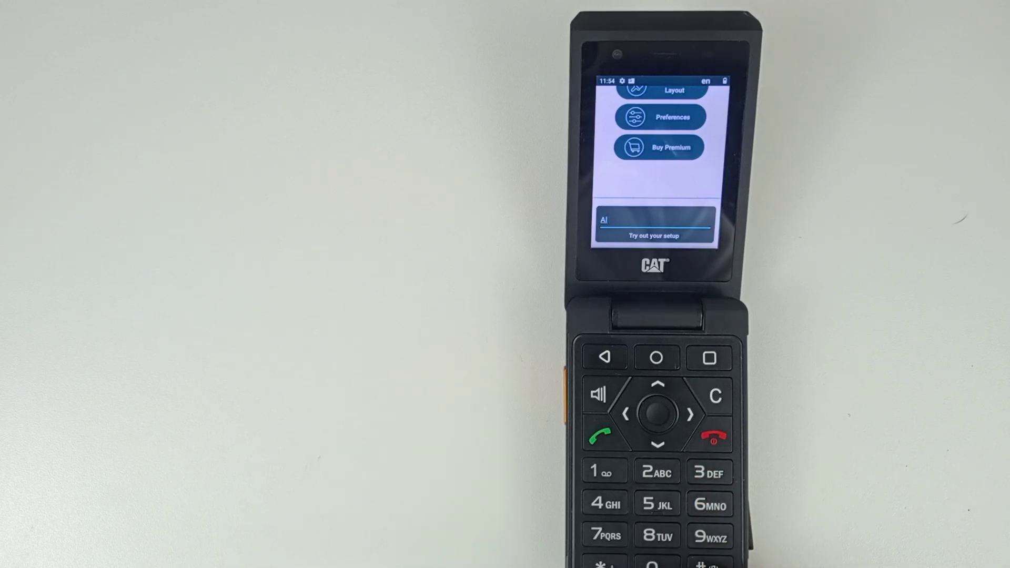
pyautogui.write('bleed')
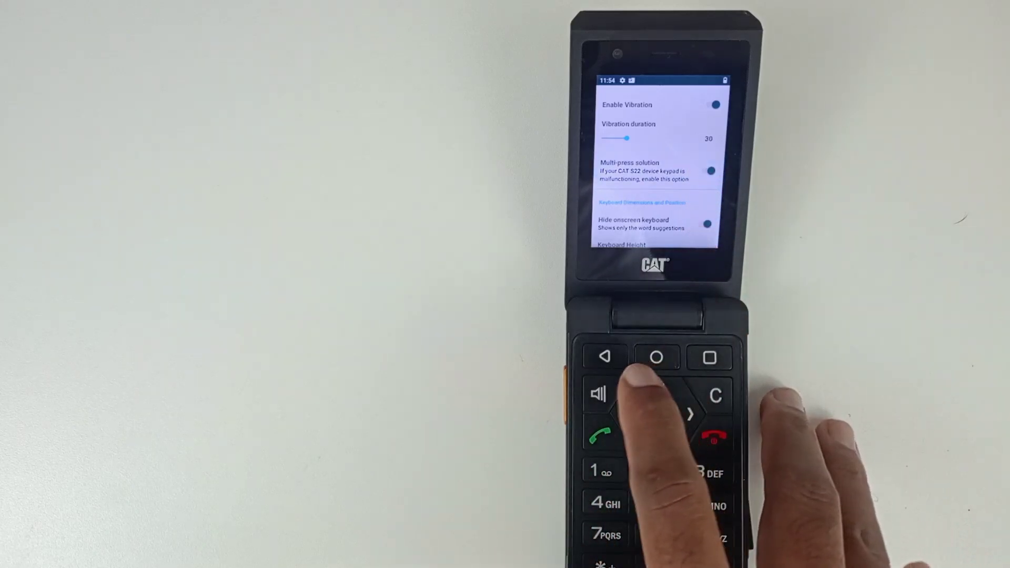
# Step: Return to the main menu and focus the test field to type 'bleed clears clear'
pyautogui.press('Escape')
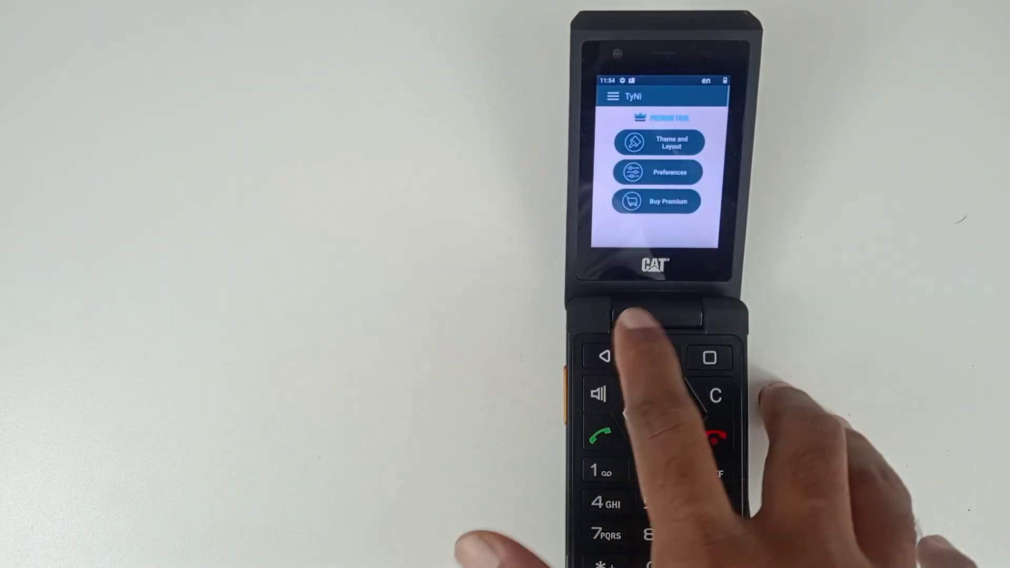
pyautogui.scroll(-3, 662, 158)
pyautogui.write('bleed clears Al')
pyautogui.click(695, 213)
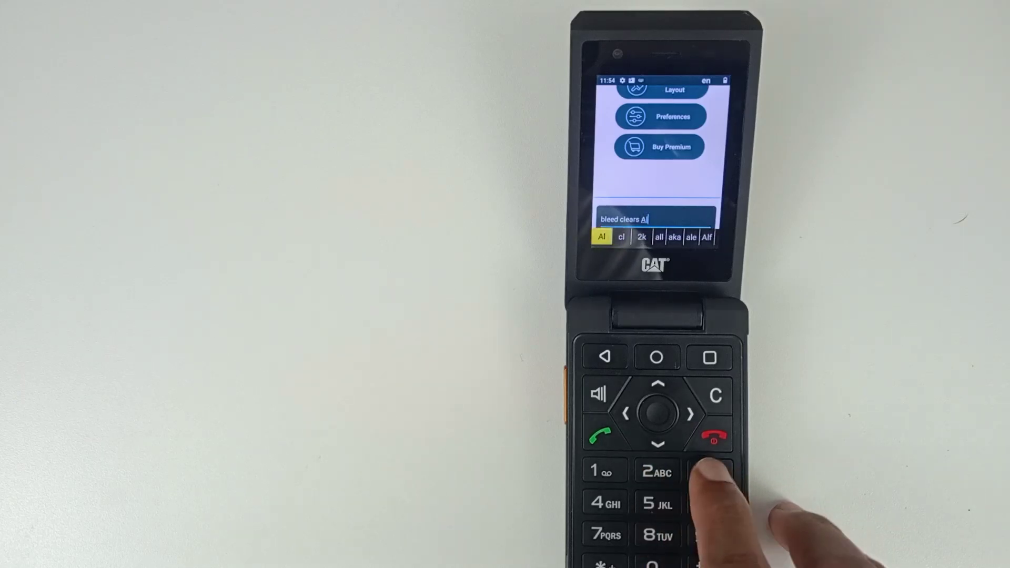
pyautogui.write('ec')
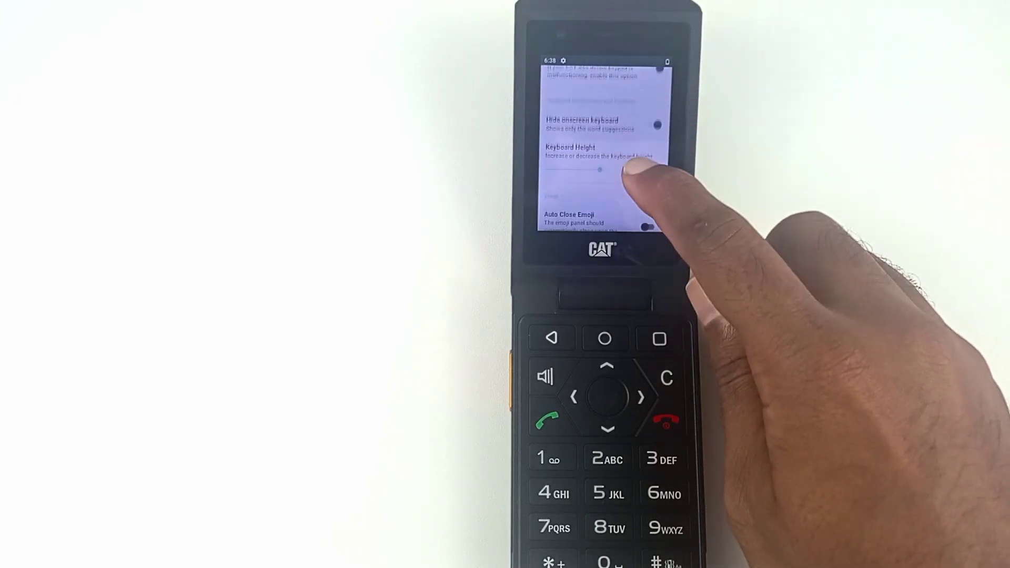
pyautogui.scroll(-3, 604, 146)
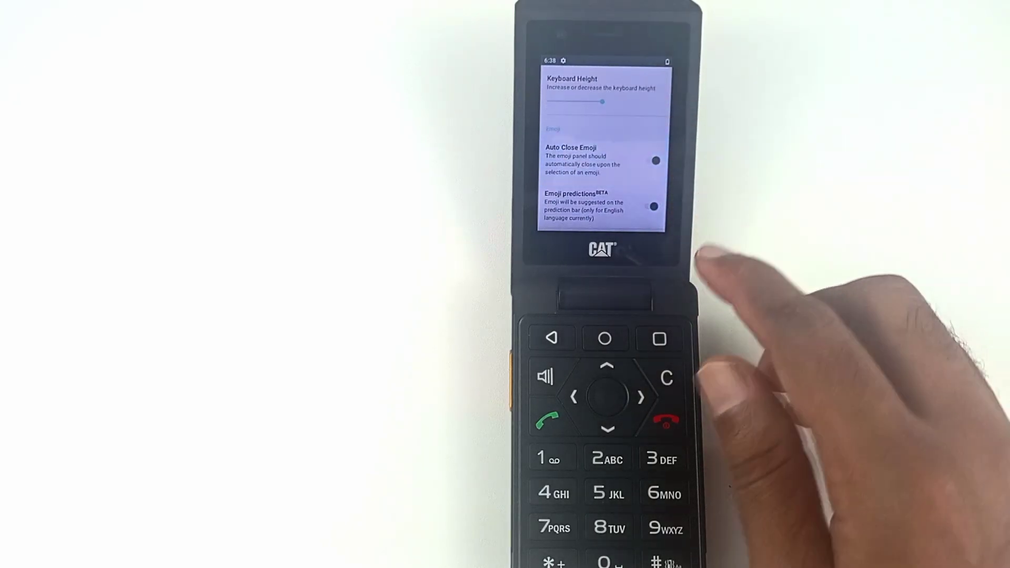
# Step: Go back to the keyboard's main menu and open the test field for typing
pyautogui.click(550, 338)
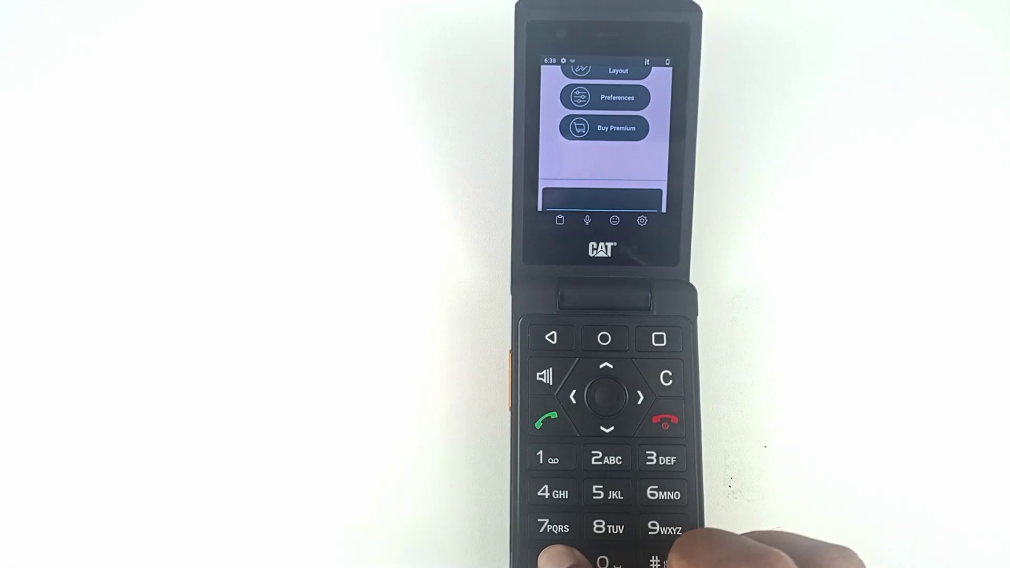
pyautogui.click(552, 559)
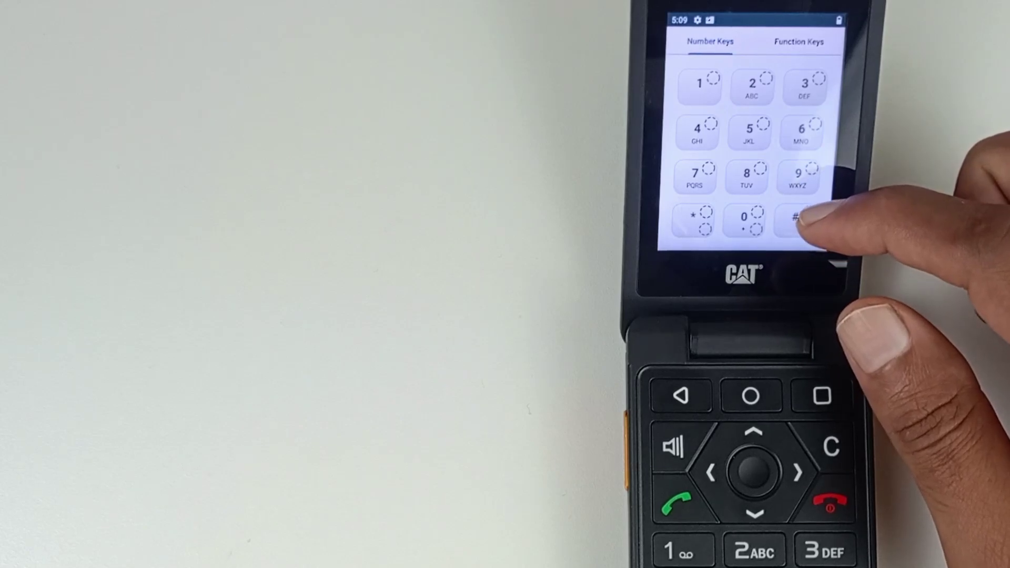
# Step: Assign Voice Input as a number key's long press and Emoji as FUNC_301's short press
pyautogui.click(752, 85)
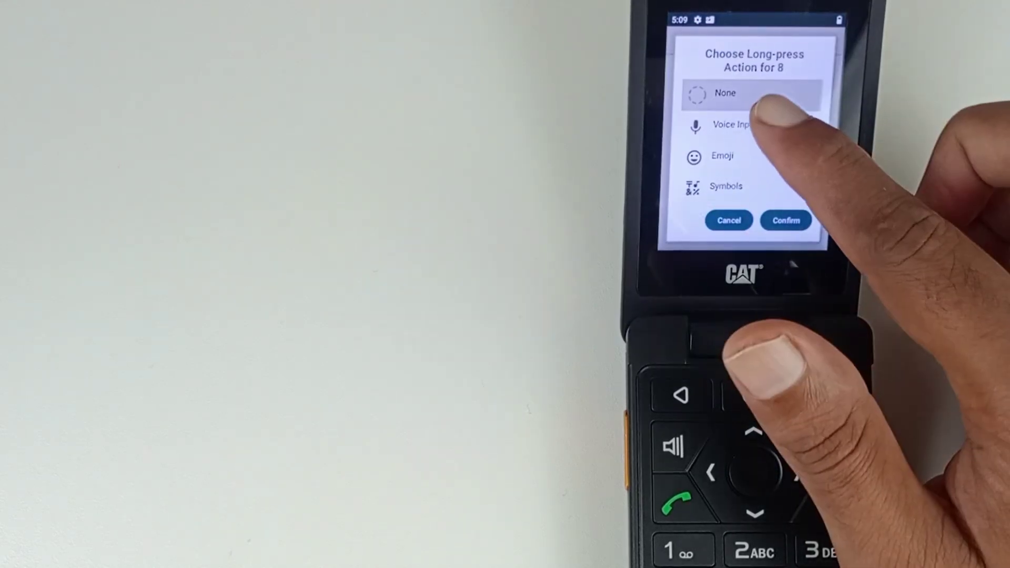
pyautogui.click(758, 125)
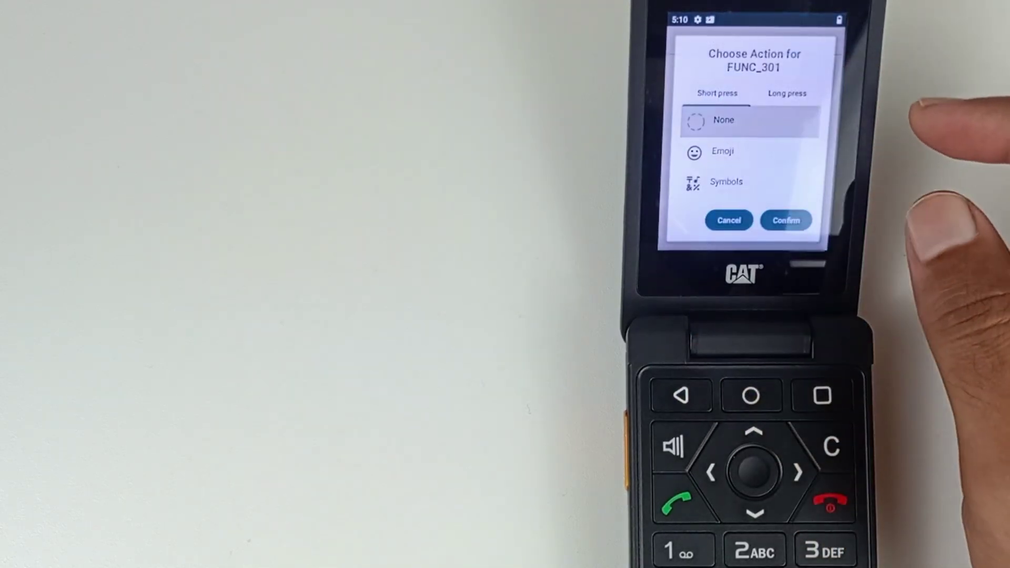
pyautogui.click(790, 153)
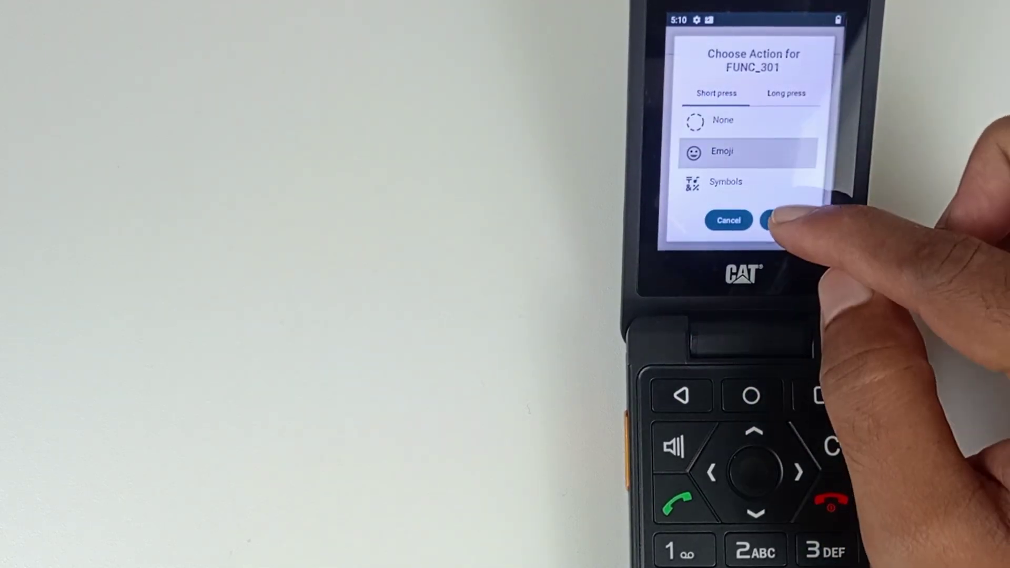
pyautogui.click(786, 220)
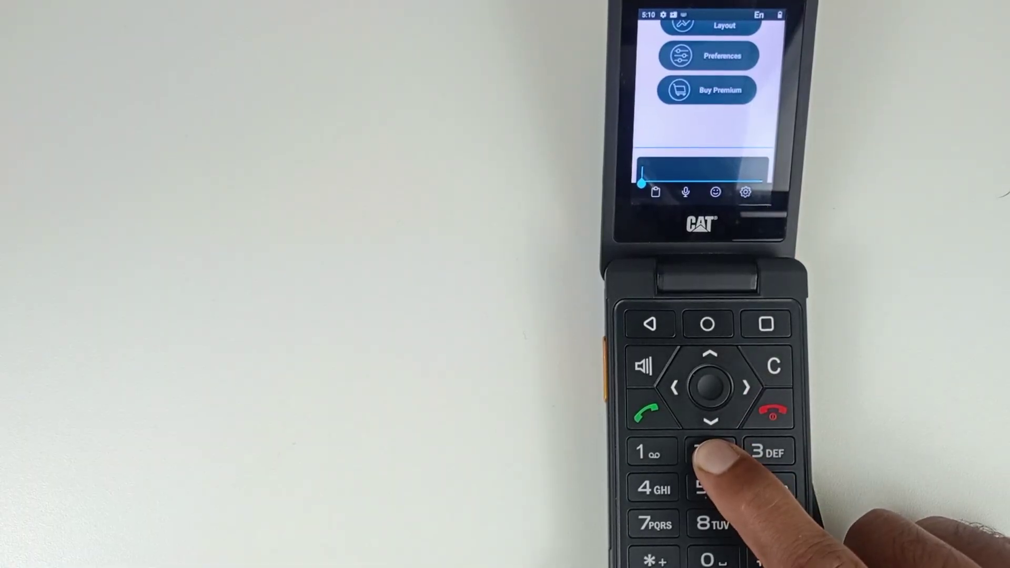
# Step: Paste the first clipboard tip into the test field from the clipboard history
pyautogui.press('2')
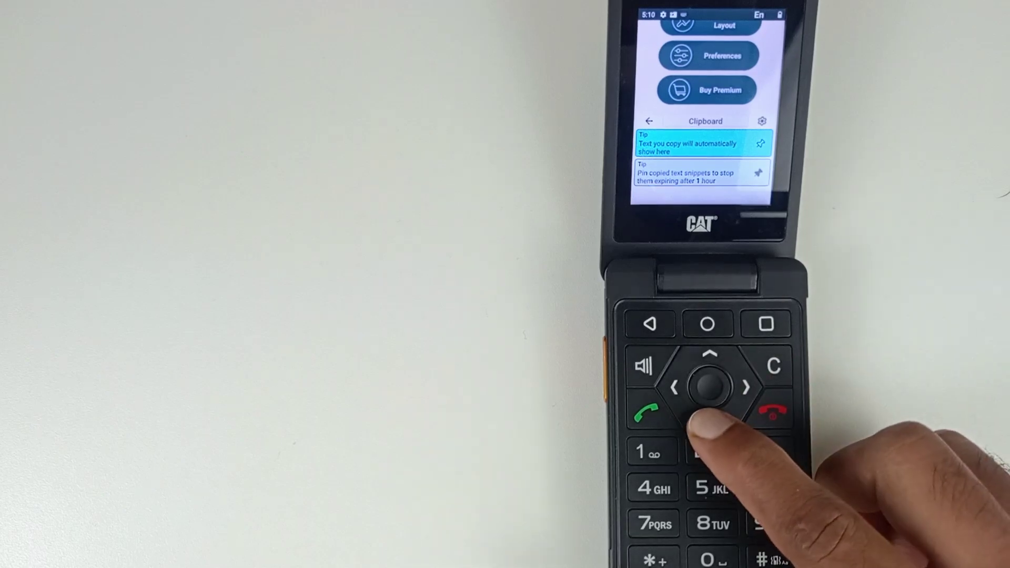
pyautogui.press('Down')
pyautogui.press('Up')
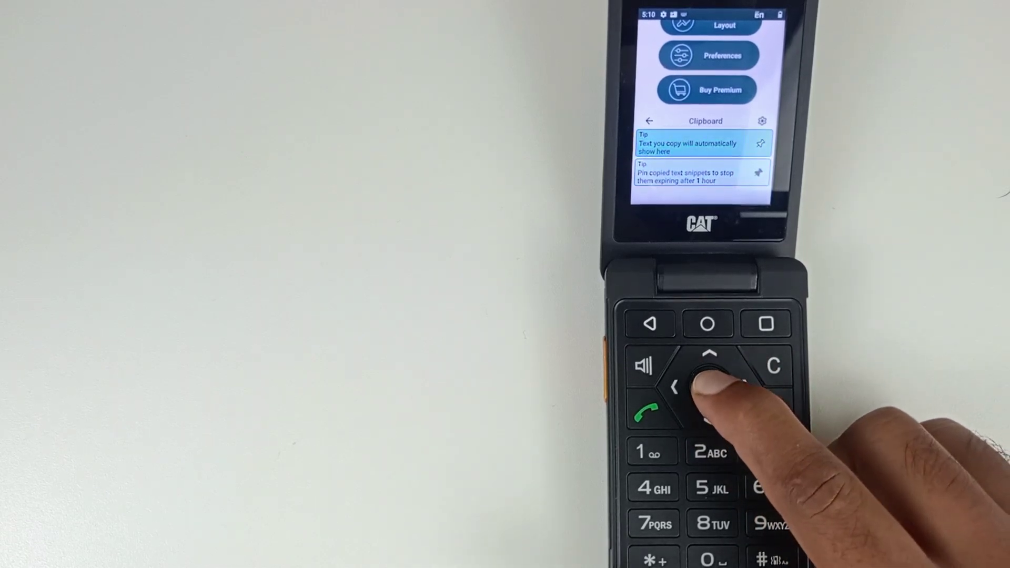
pyautogui.press('Return')
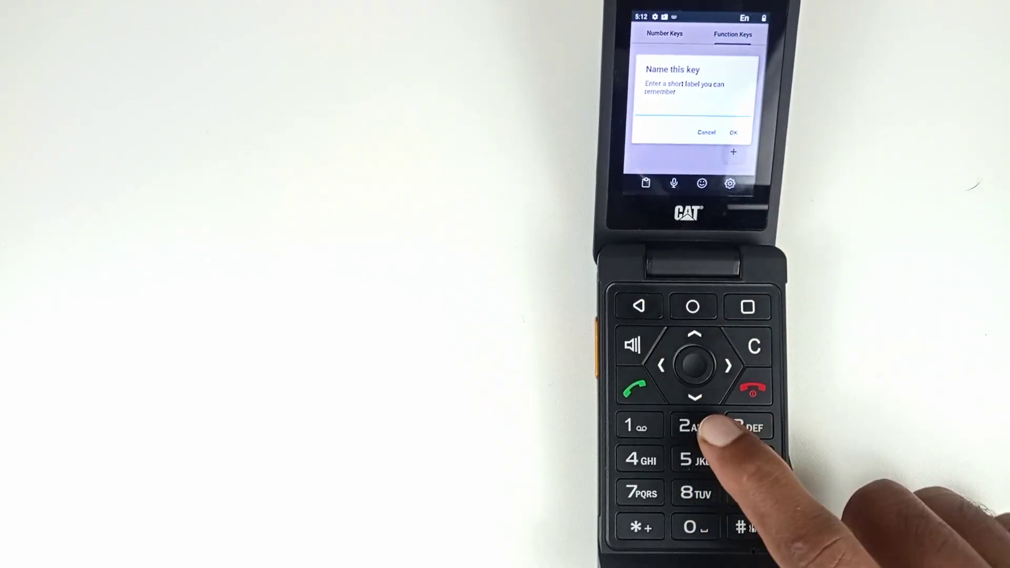
# Step: Label the new function key 'Back', map it to Backspace, and exit key mapping
pyautogui.press('2')
pyautogui.write('BBC')
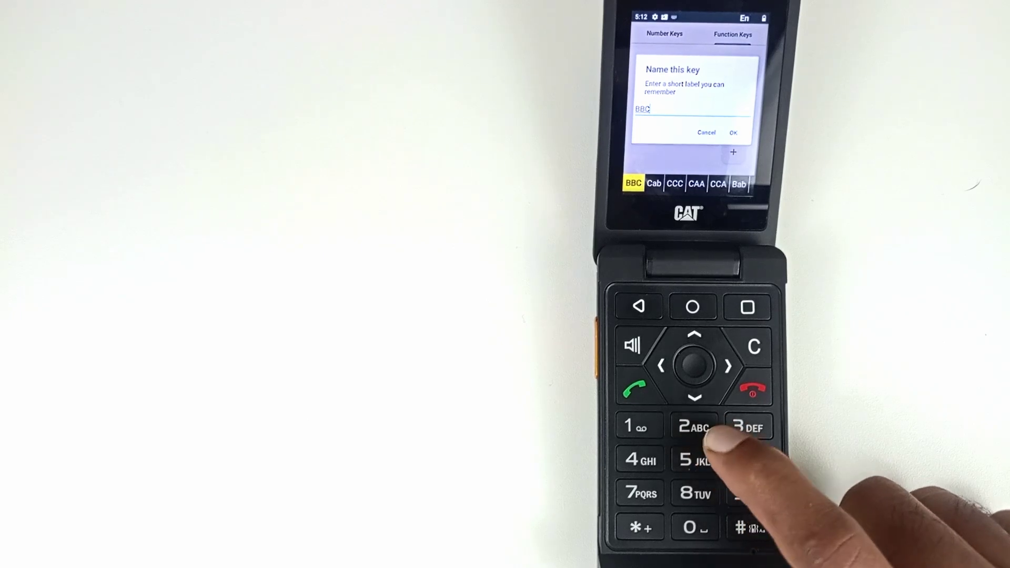
pyautogui.press('5')
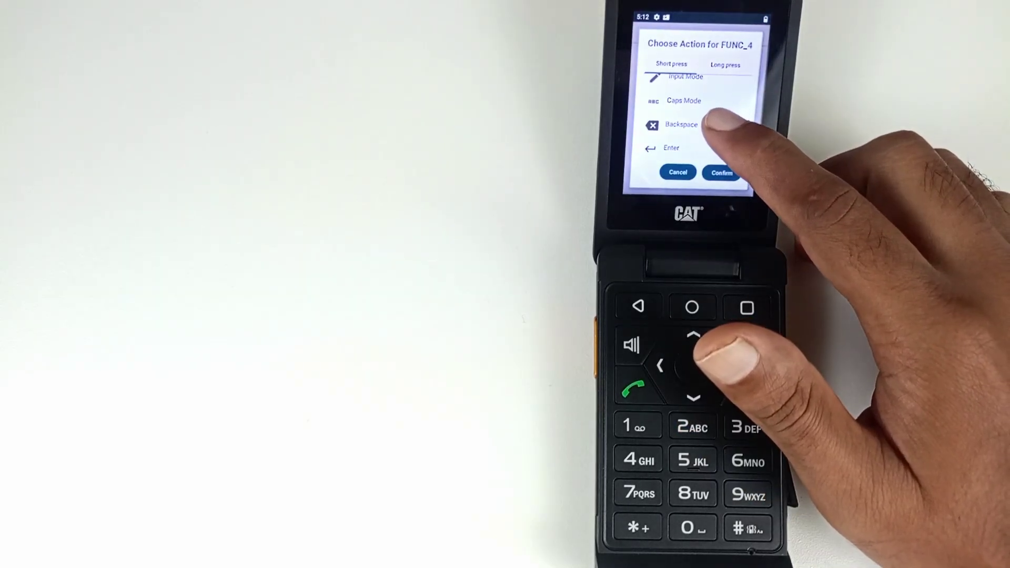
pyautogui.click(695, 125)
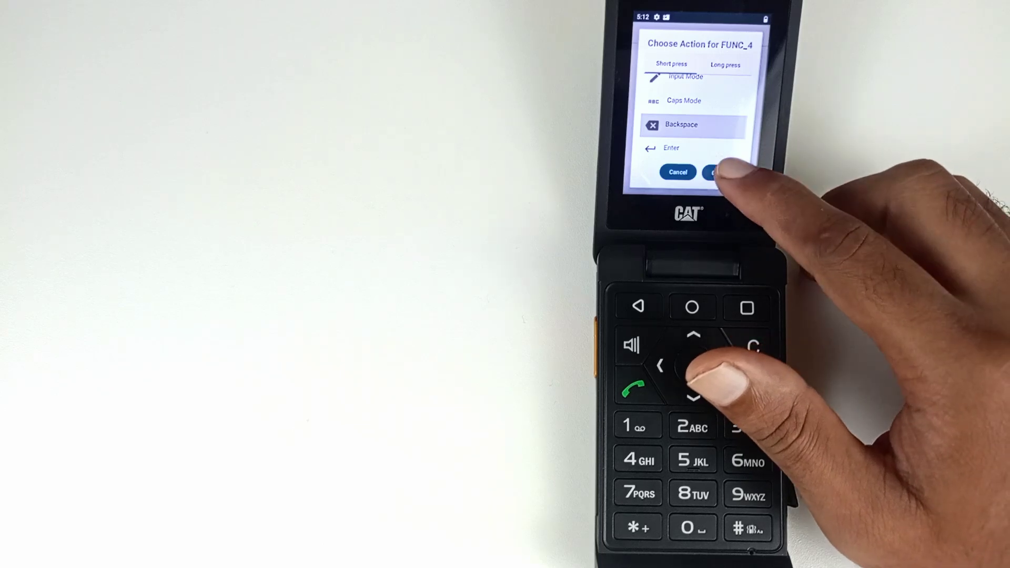
pyautogui.click(720, 172)
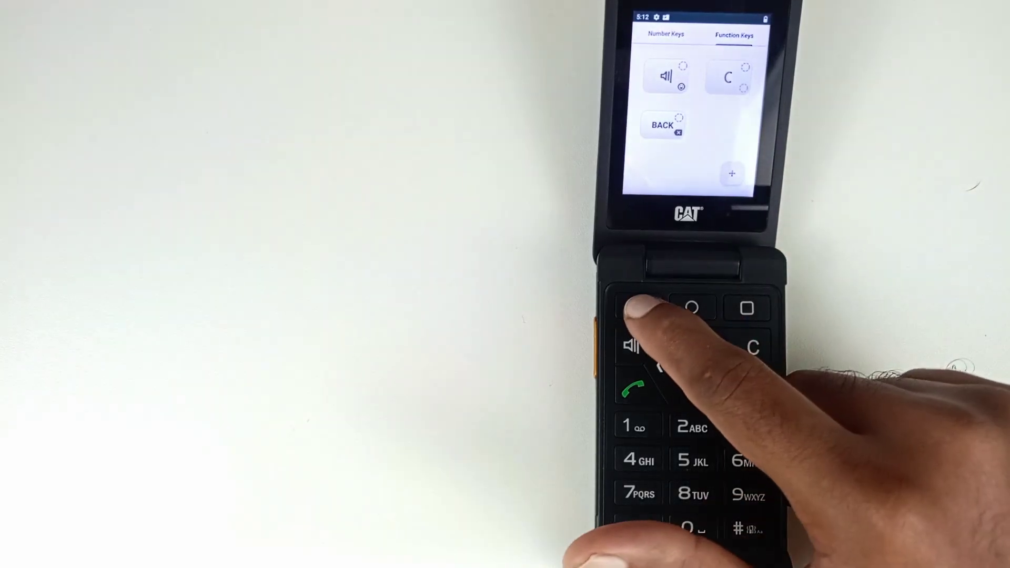
pyautogui.click(639, 308)
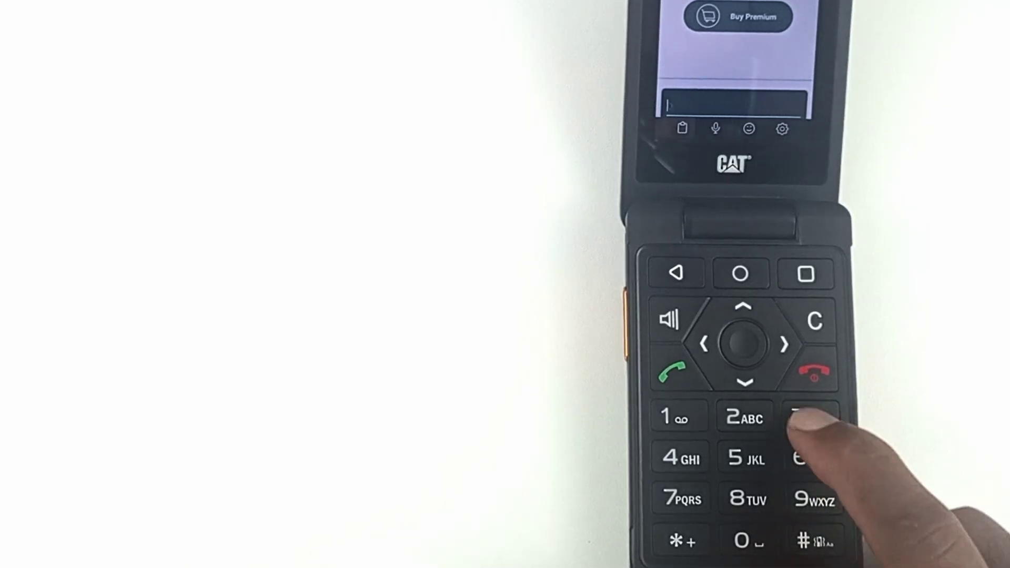
pyautogui.write('Dom')
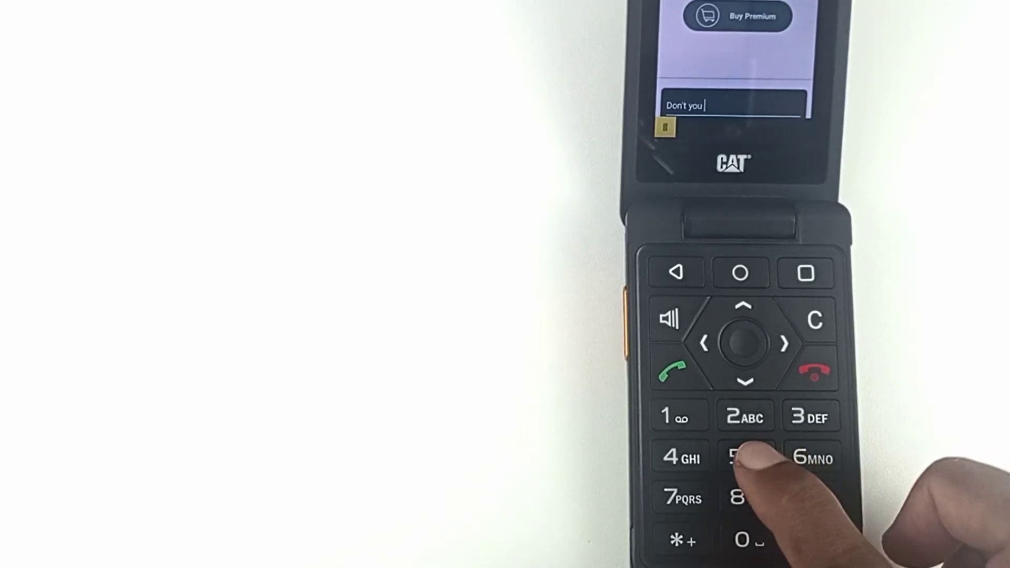
pyautogui.write(' lov')
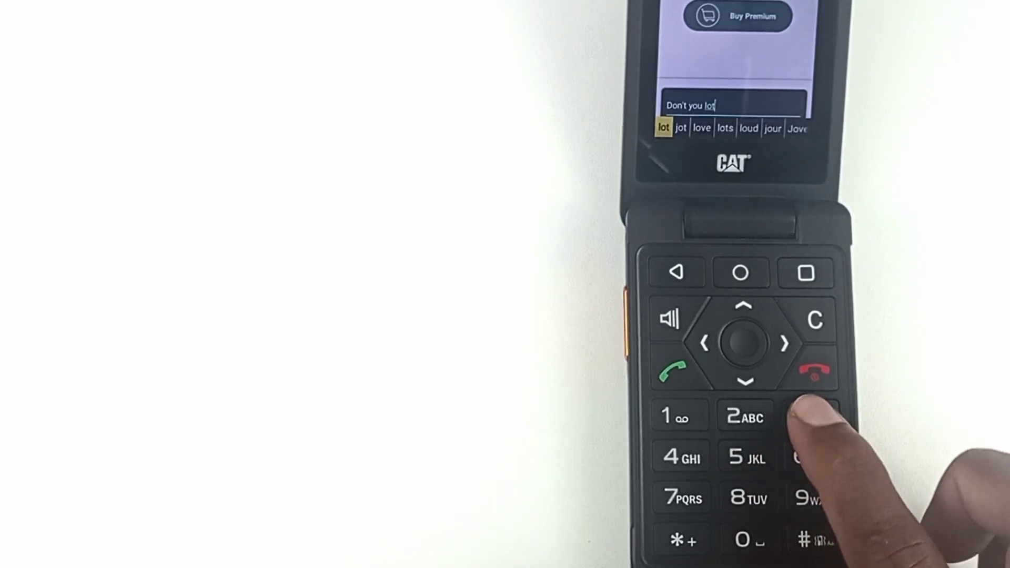
pyautogui.write('e ')
pyautogui.write('😍 ')
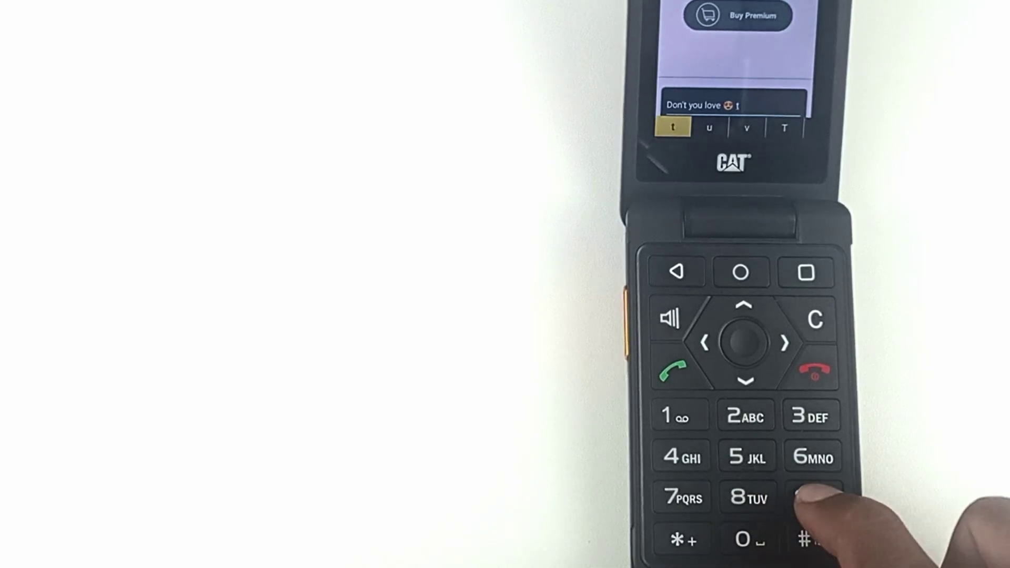
pyautogui.write('yphoong')
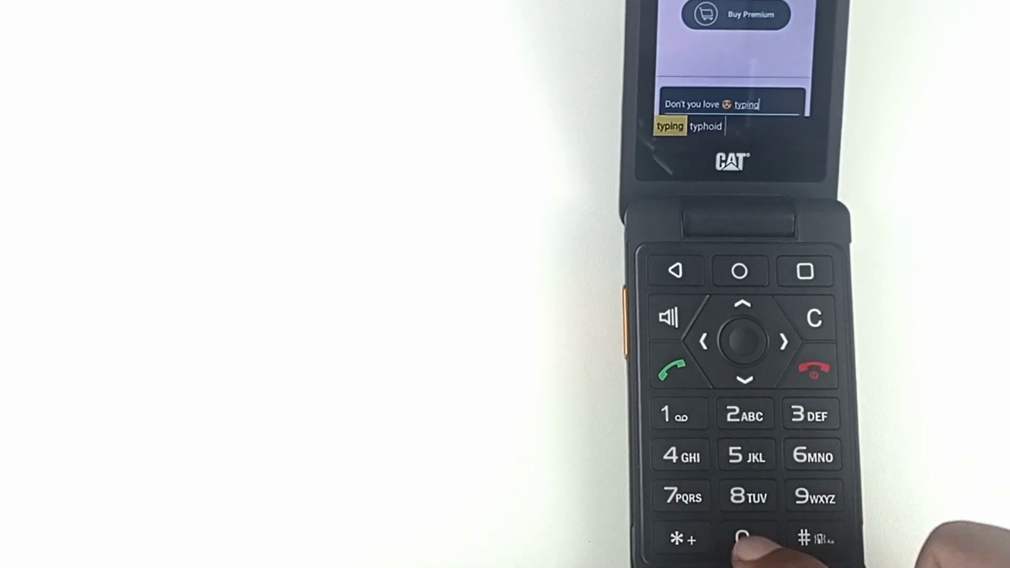
pyautogui.write('lik')
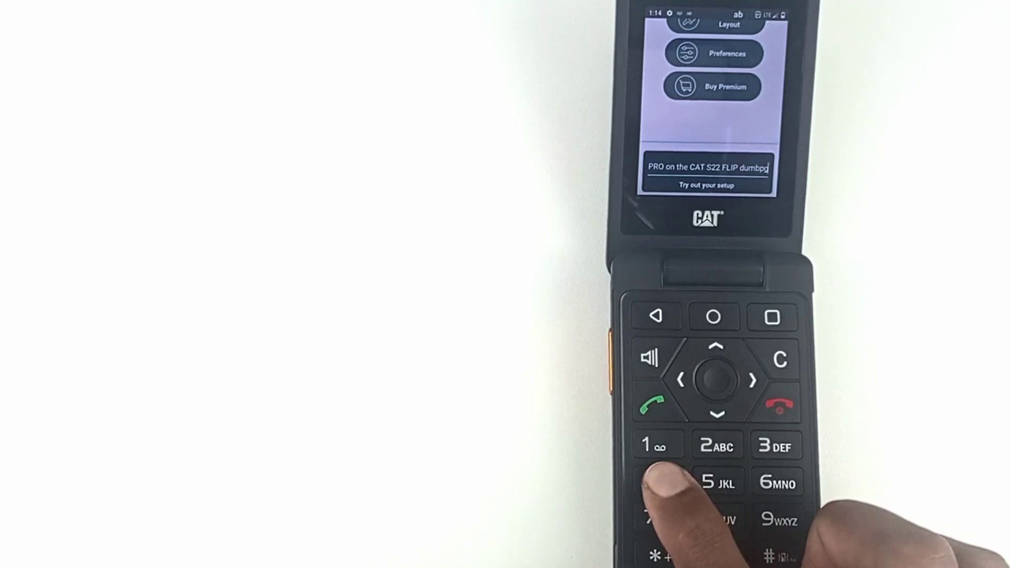
pyautogui.write('hon')
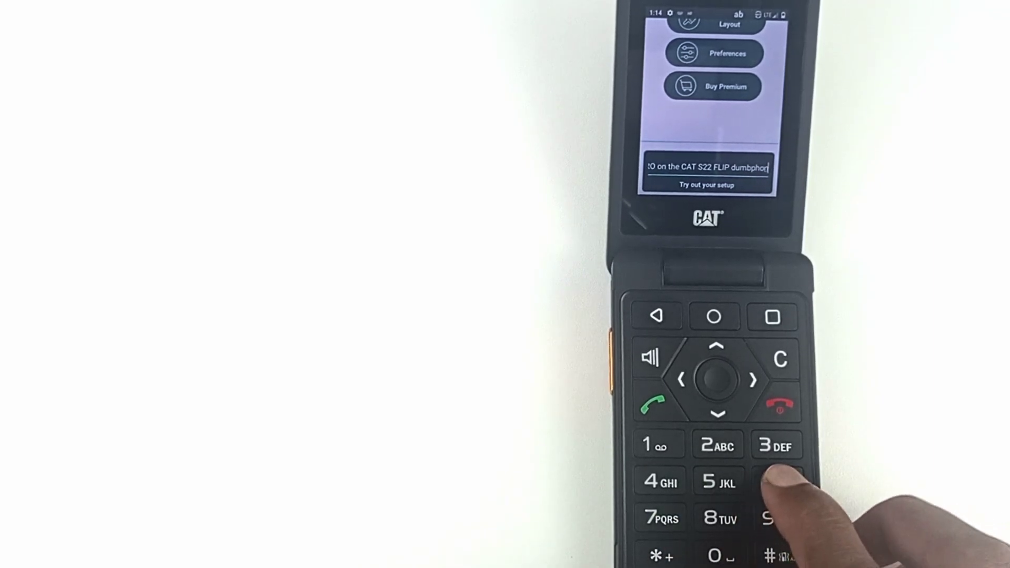
pyautogui.write('e')
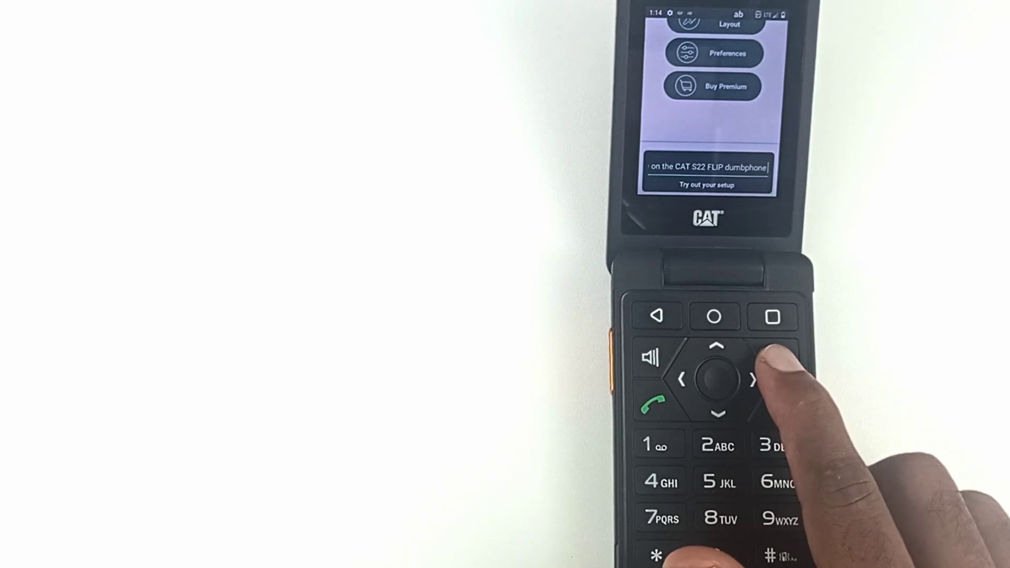
# Step: Erase the trailing word 'dumbphone' so the sentence ends 'on the CAT S22 FLIP'
pyautogui.press('BackSpace')
pyautogui.press('BackSpace')
pyautogui.press('BackSpace')
pyautogui.press('BackSpace')
pyautogui.press('BackSpace')
pyautogui.press('BackSpace')
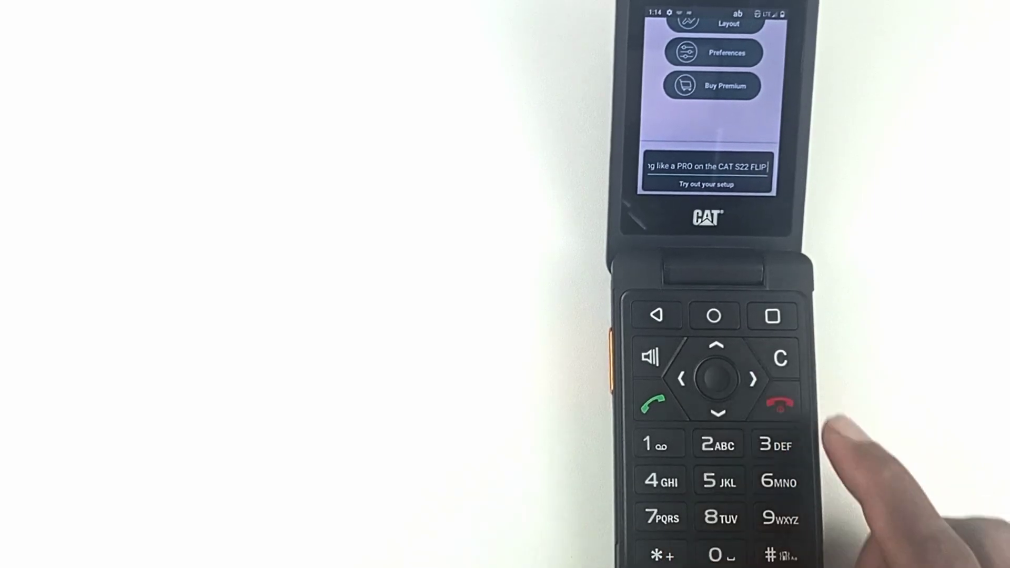